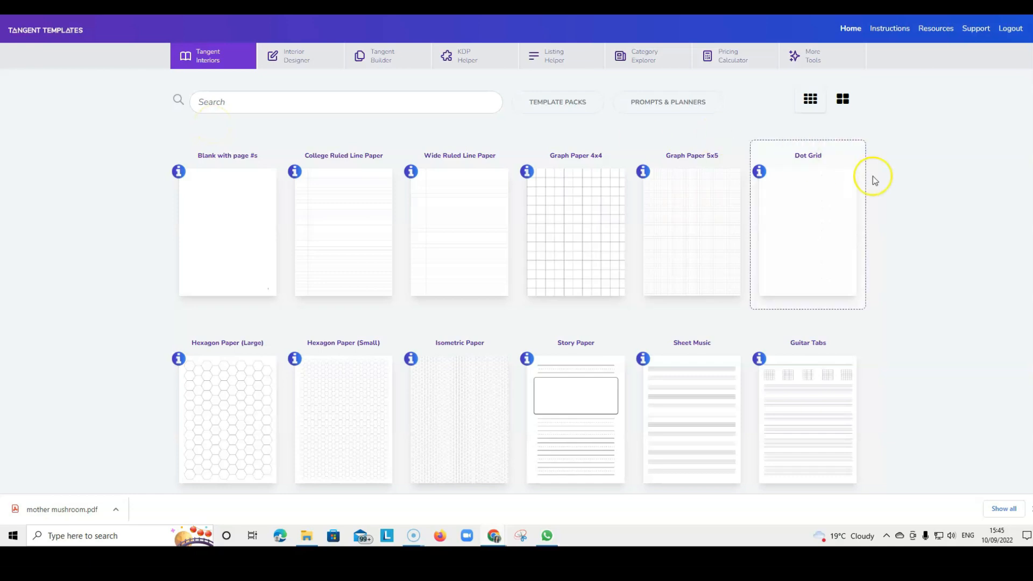
# Look through the interior templates and open the Planners collection under Dynamic Templates.
pyautogui.scroll(-6, 925, 190)
pyautogui.scroll(-12, 925, 191)
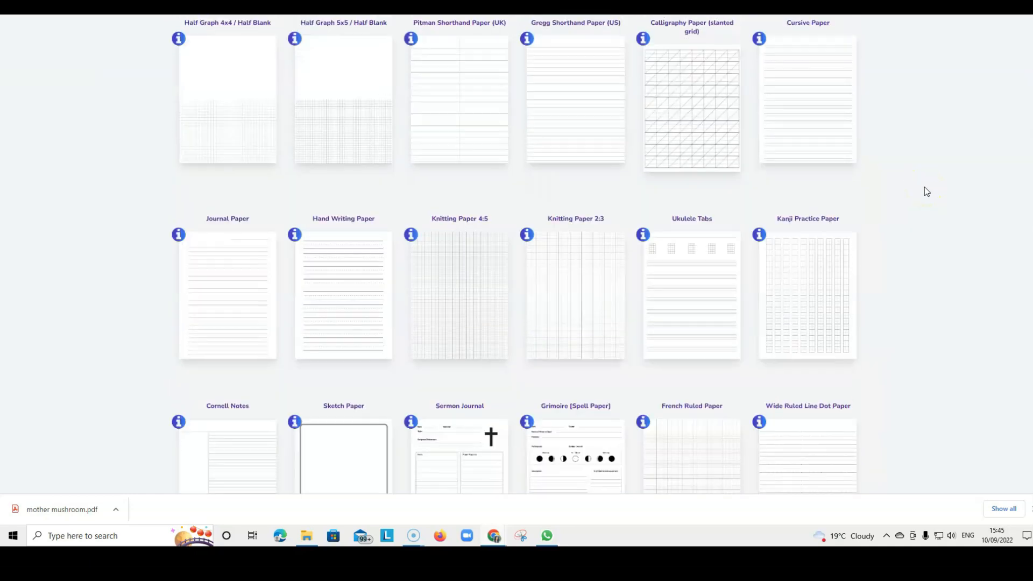
pyautogui.scroll(-13, 925, 191)
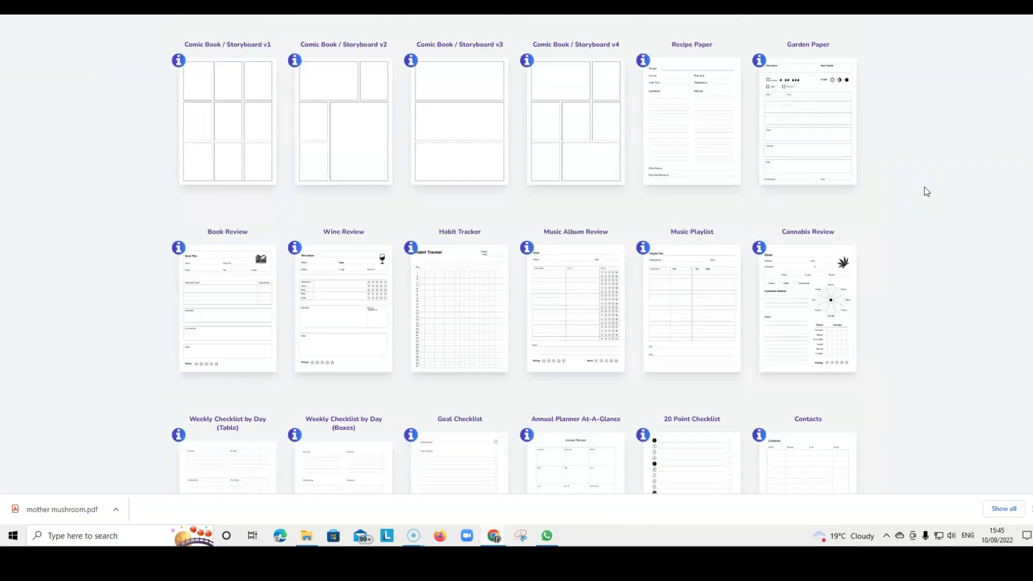
pyautogui.scroll(-10, 925, 191)
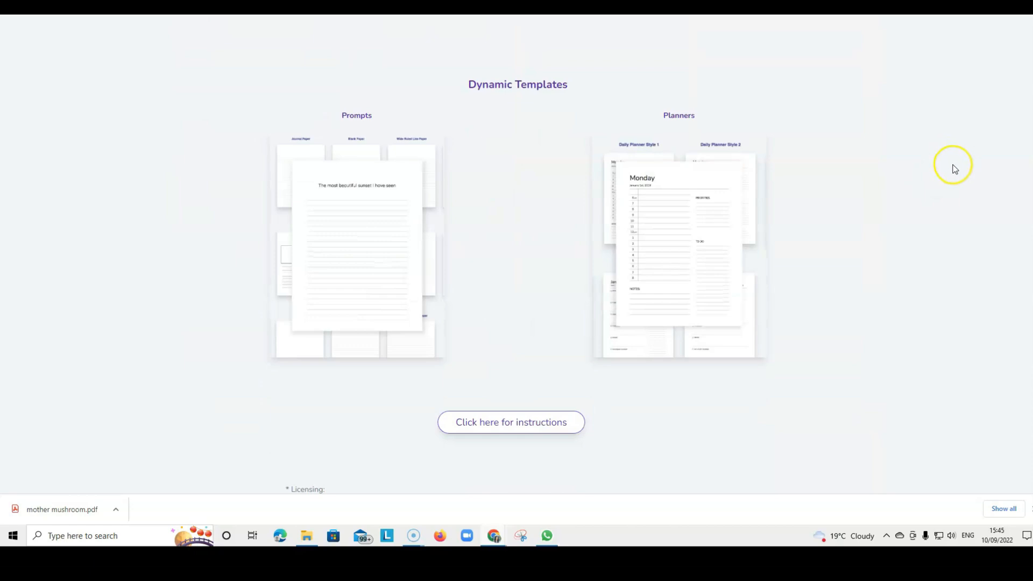
pyautogui.scroll(-3, 947, 167)
pyautogui.scroll(3, 946, 172)
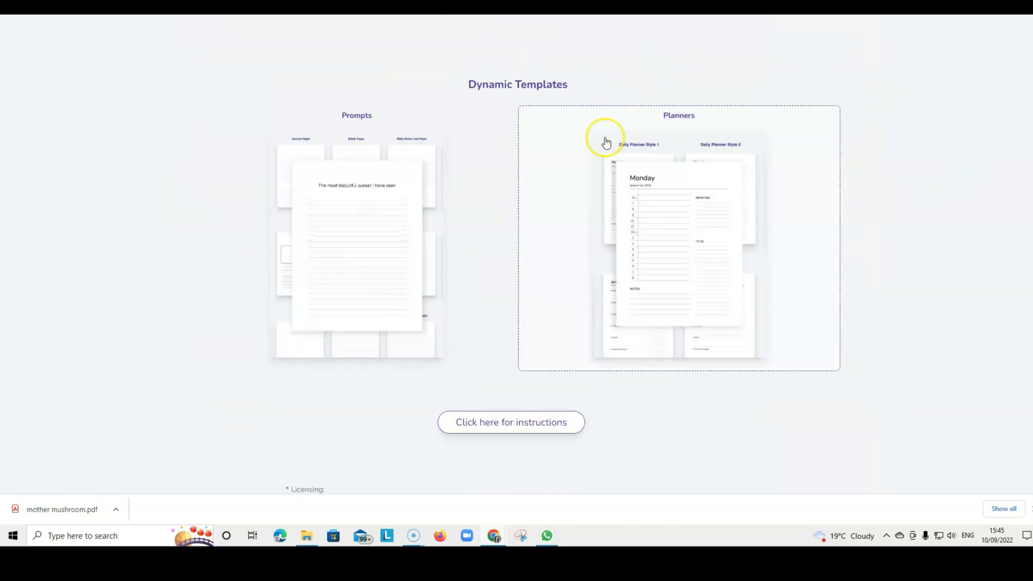
pyautogui.click(679, 251)
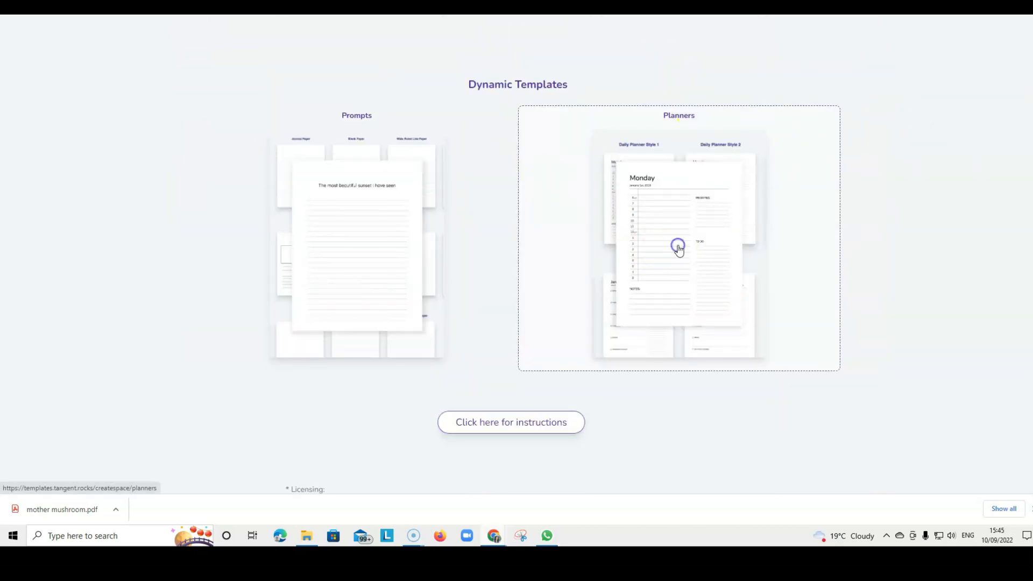
# Review the available daily, weekly, monthly and yearly planner templates and open Weekly Planner Style 1.
pyautogui.click(202, 206)
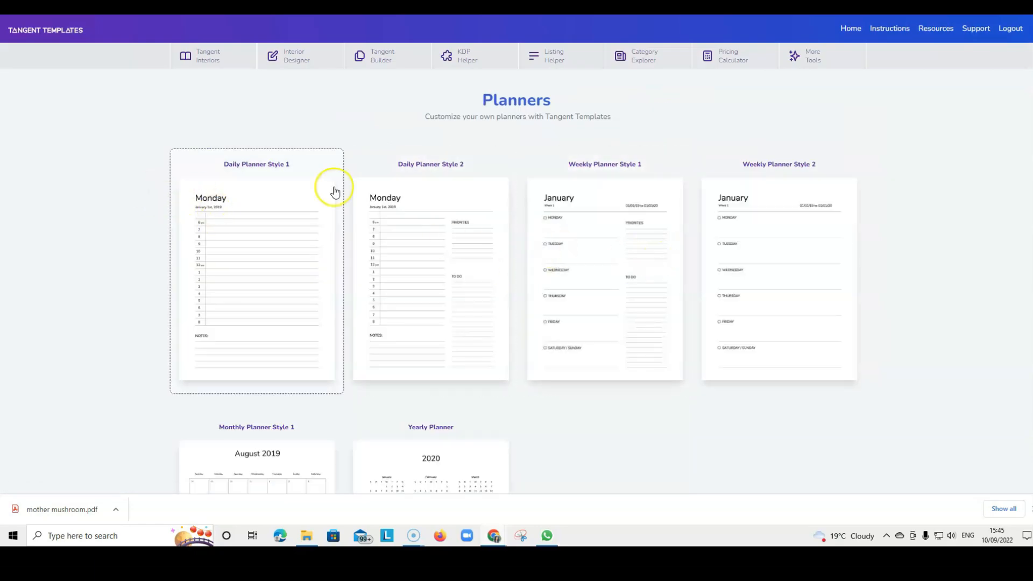
pyautogui.scroll(-2, 963, 239)
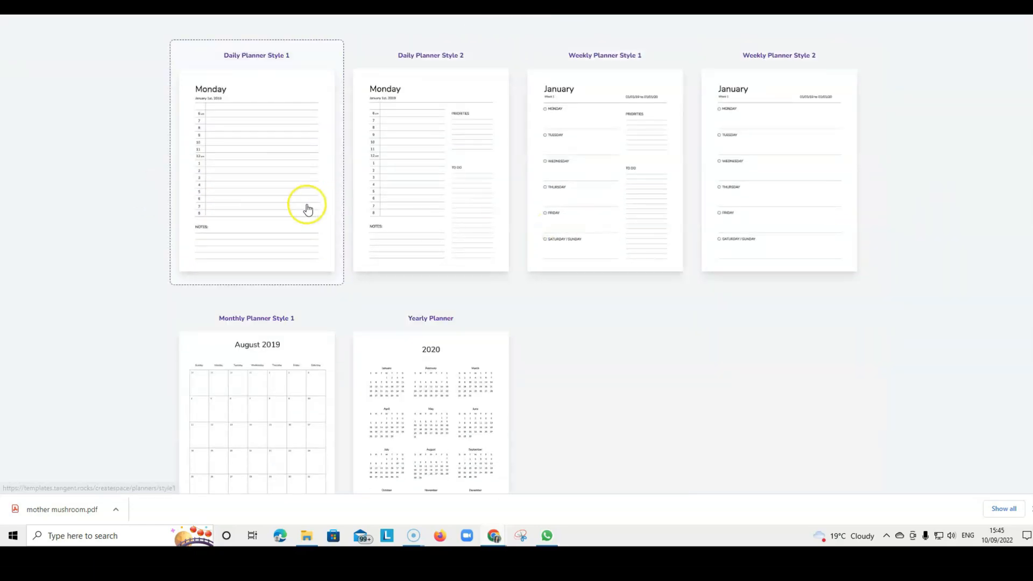
pyautogui.scroll(-2, 699, 312)
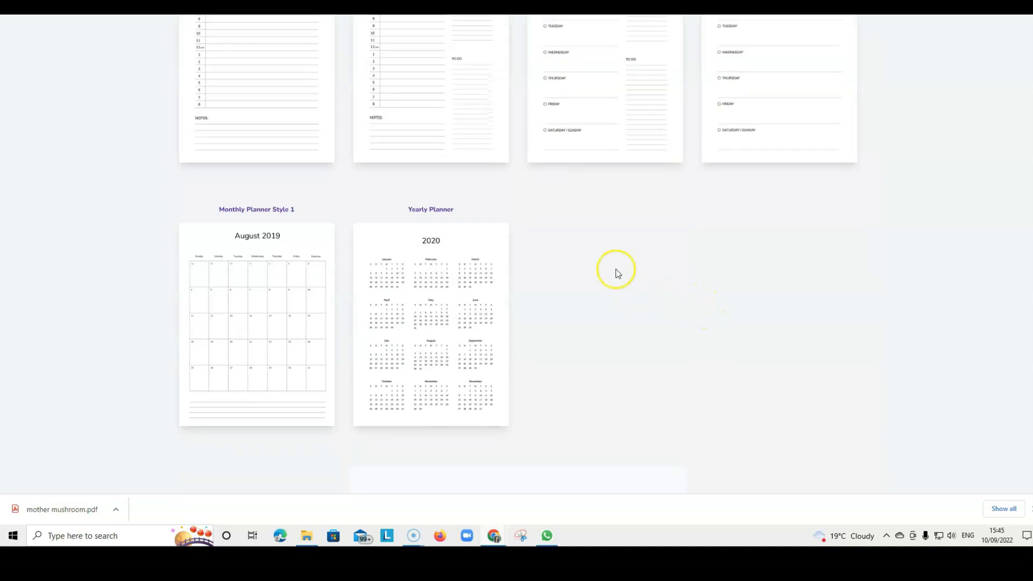
pyautogui.scroll(2, 660, 277)
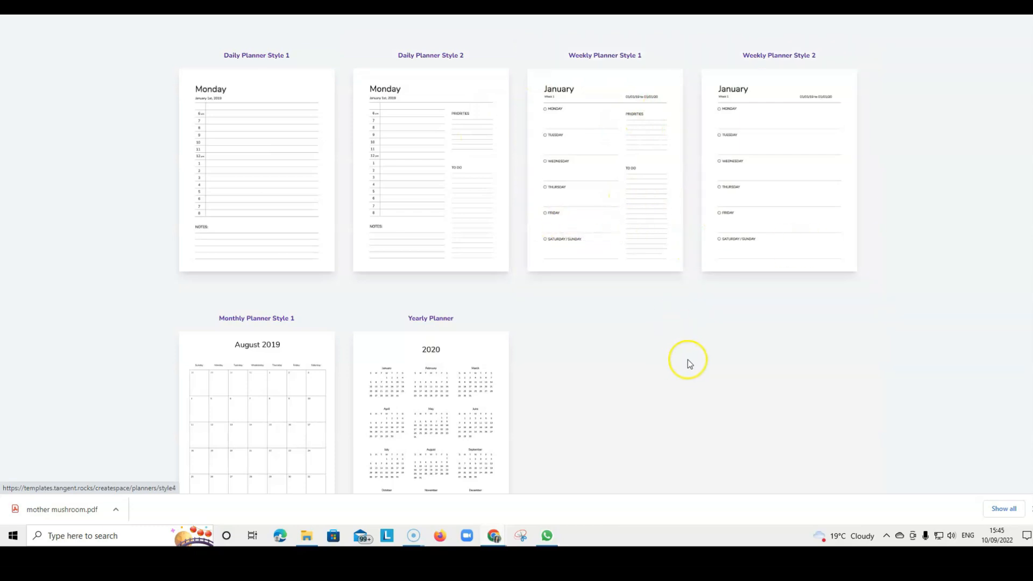
pyautogui.scroll(-1, 618, 362)
pyautogui.scroll(2, 624, 344)
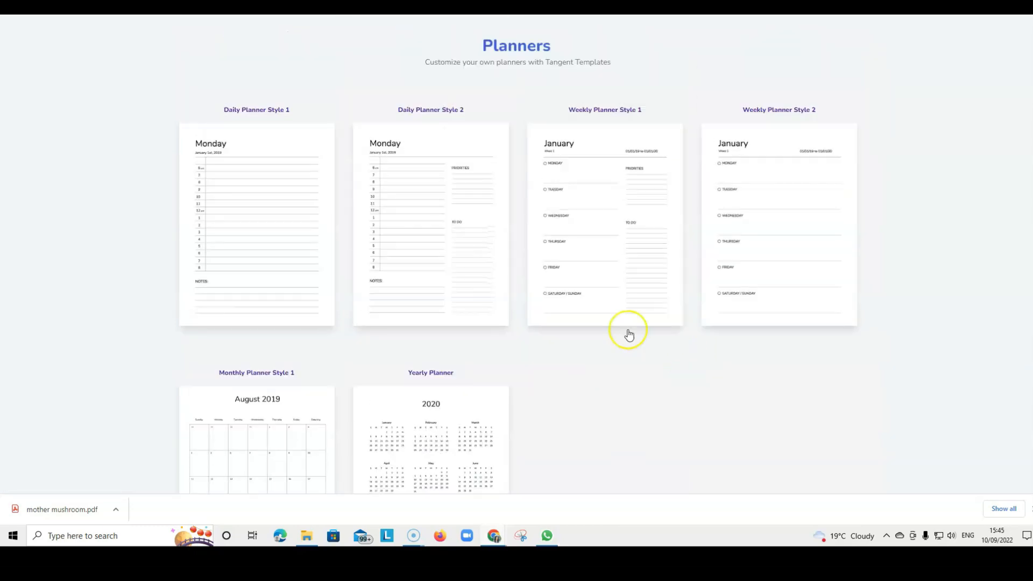
pyautogui.click(606, 212)
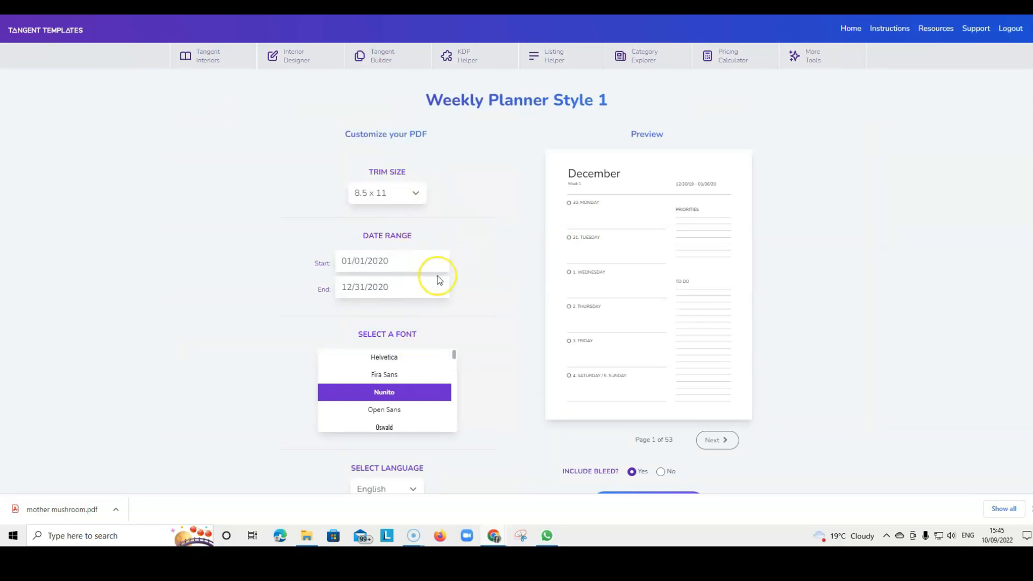
# Examine the customization options and planner date-range suggestions for Weekly Planner Style 1.
pyautogui.scroll(-6, 501, 292)
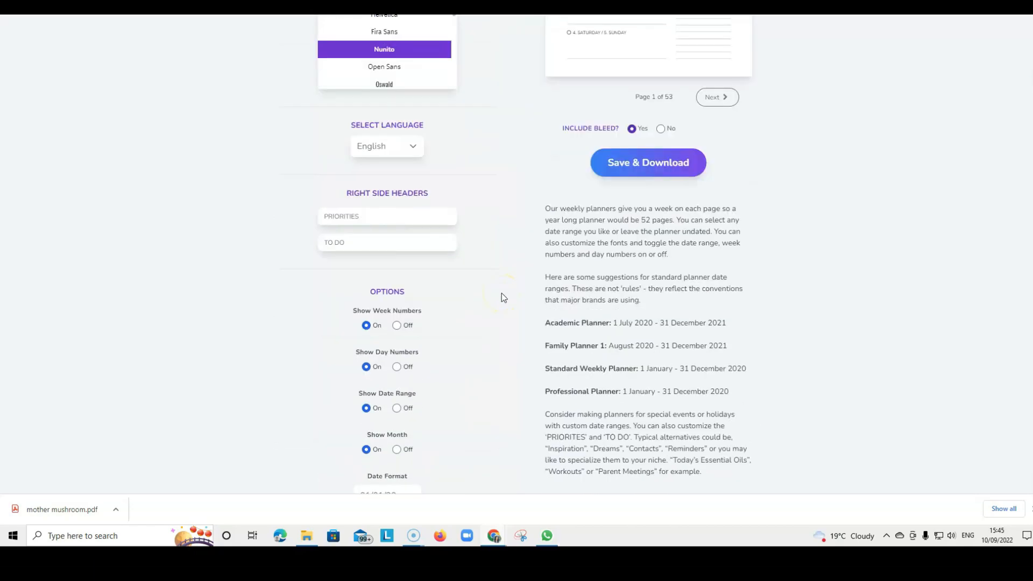
pyautogui.scroll(4, 976, 248)
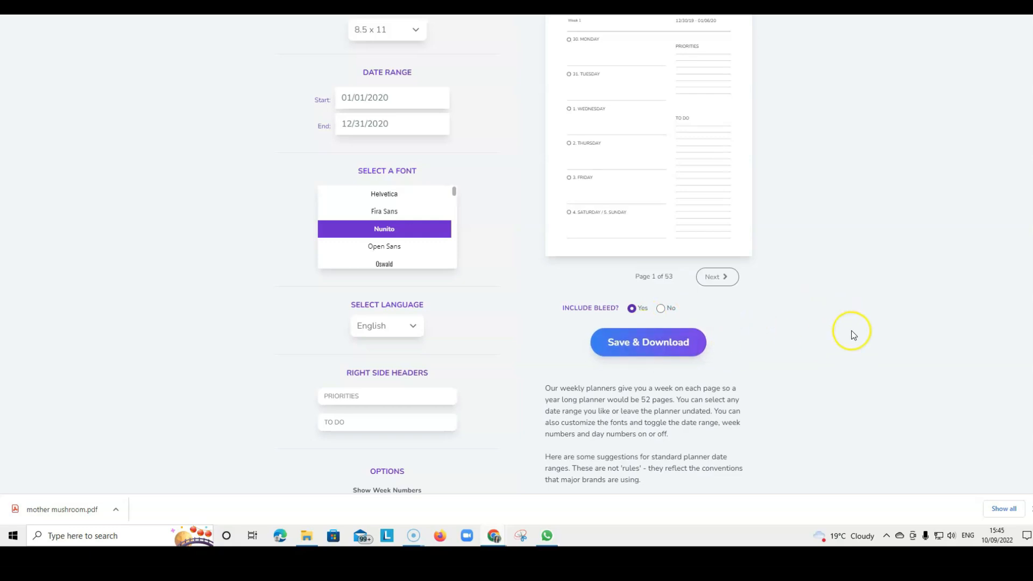
pyautogui.scroll(-1, 861, 329)
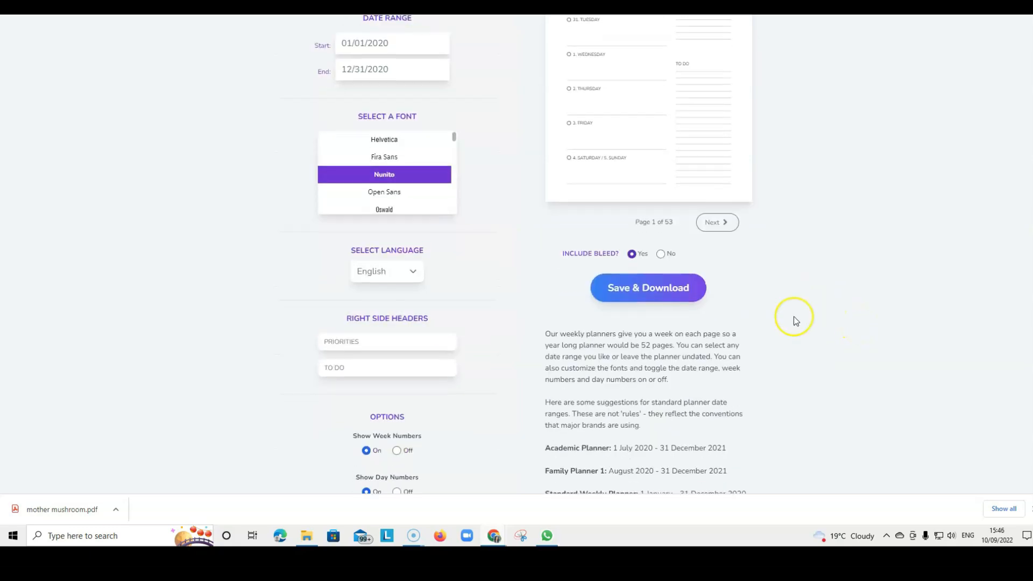
pyautogui.scroll(3, 902, 292)
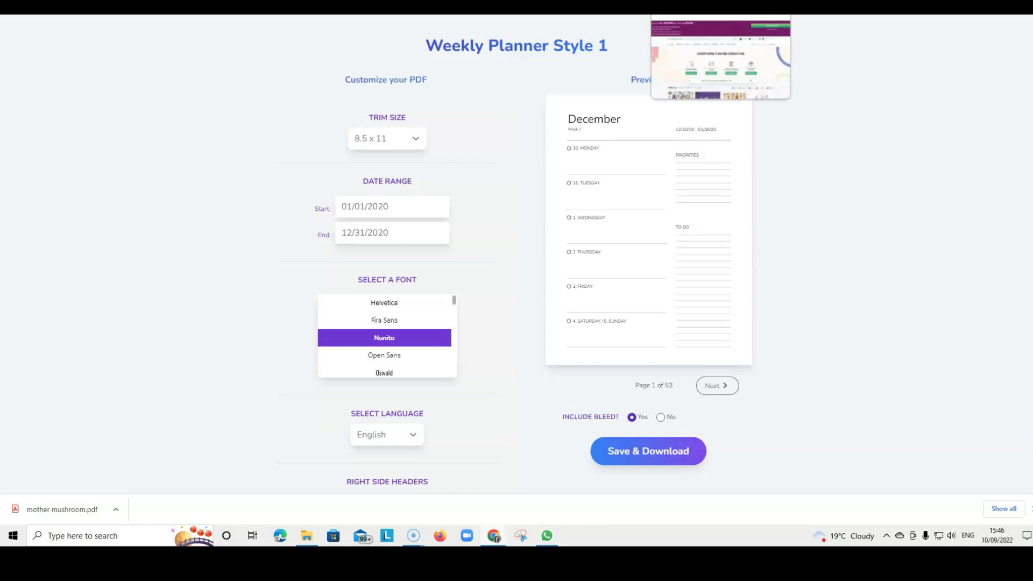
# Switch to Creative Fabrica and search the whole site for "planner 2023".
pyautogui.click(700, 11)
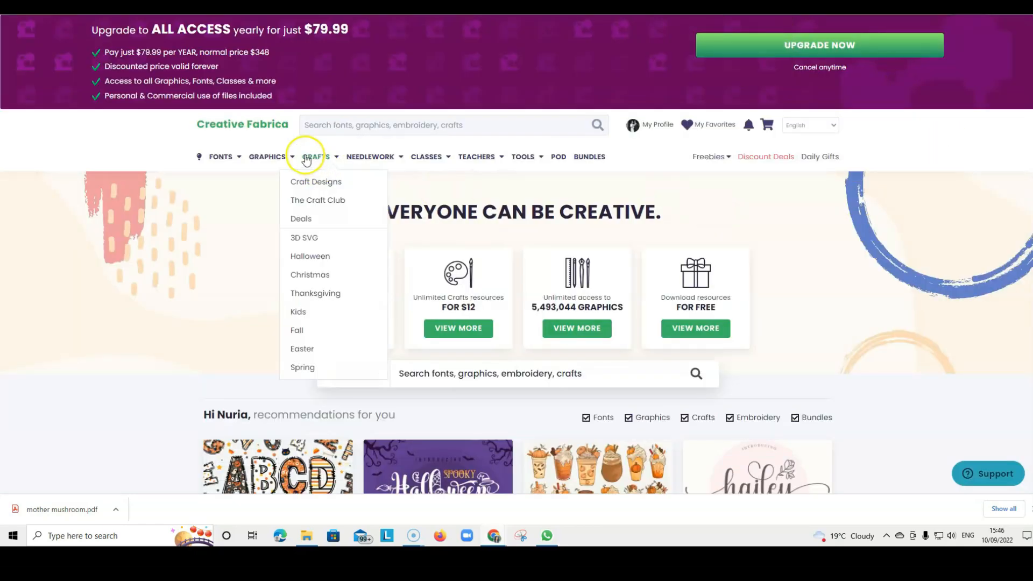
pyautogui.click(331, 119)
pyautogui.write('planner 2023')
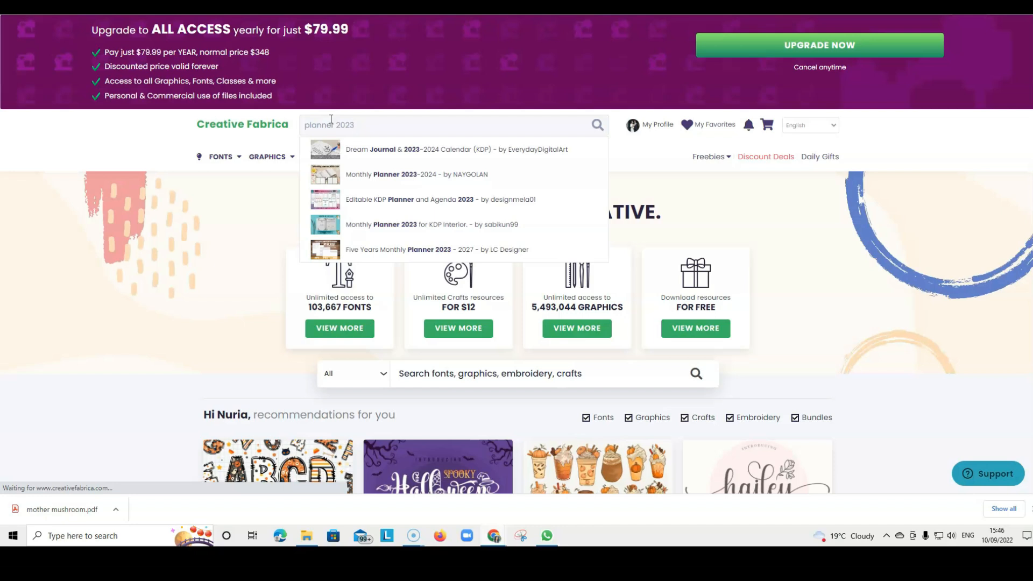
# Examine the range of 2023 planner interiors offered in the search results.
pyautogui.scroll(-10, 991, 270)
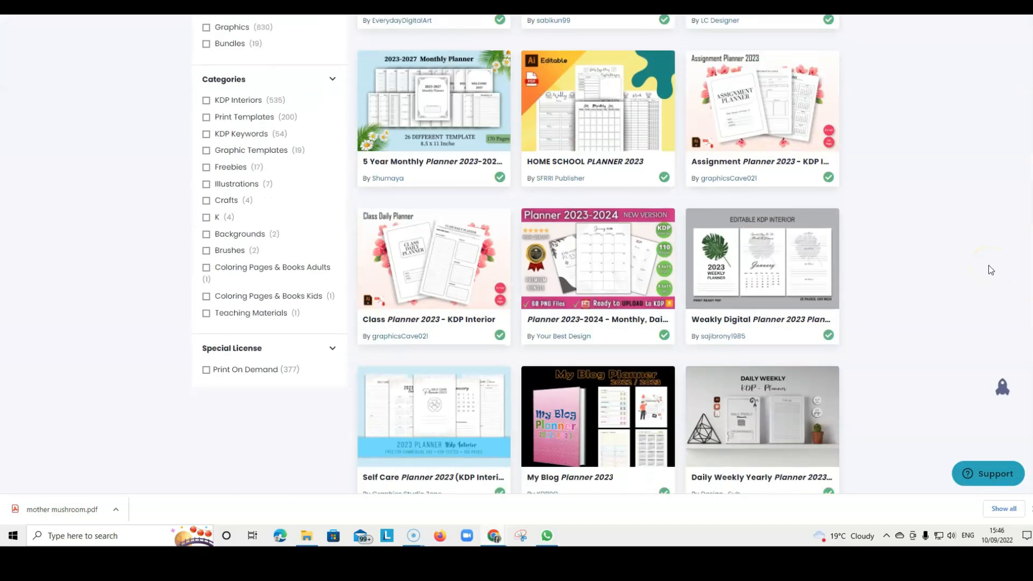
pyautogui.scroll(-5, 990, 270)
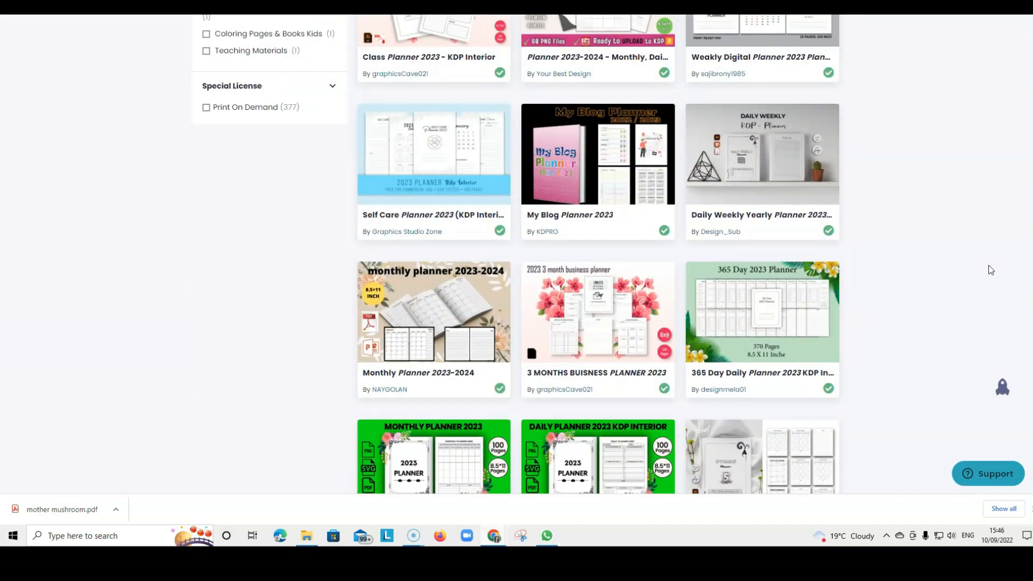
pyautogui.scroll(-6, 990, 270)
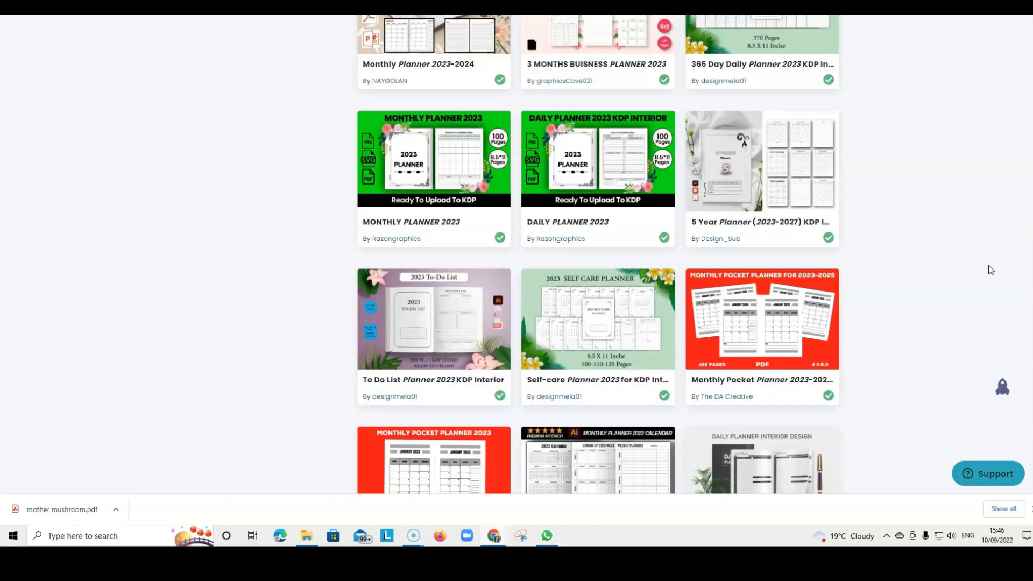
pyautogui.scroll(6, 991, 269)
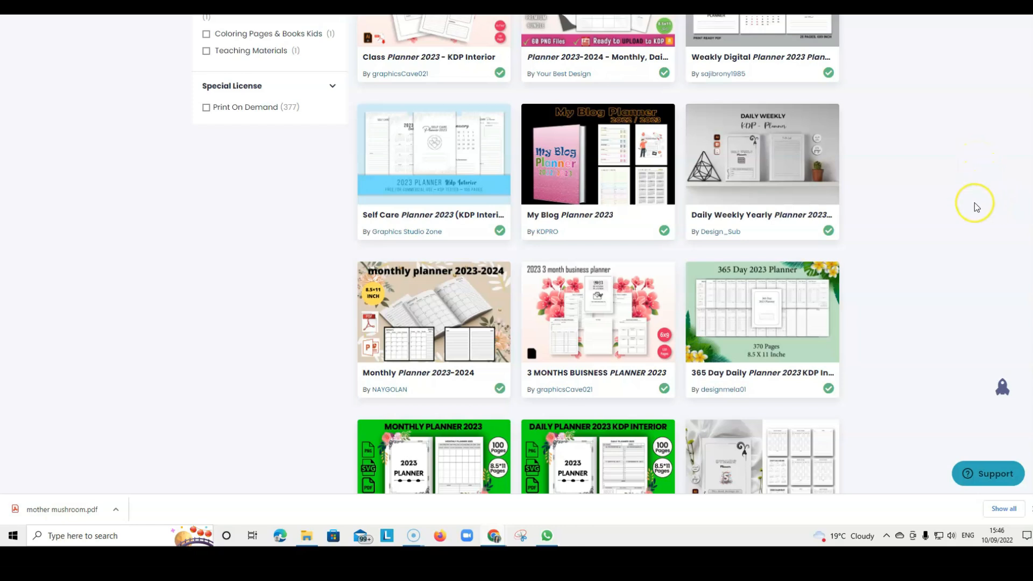
pyautogui.scroll(2, 976, 207)
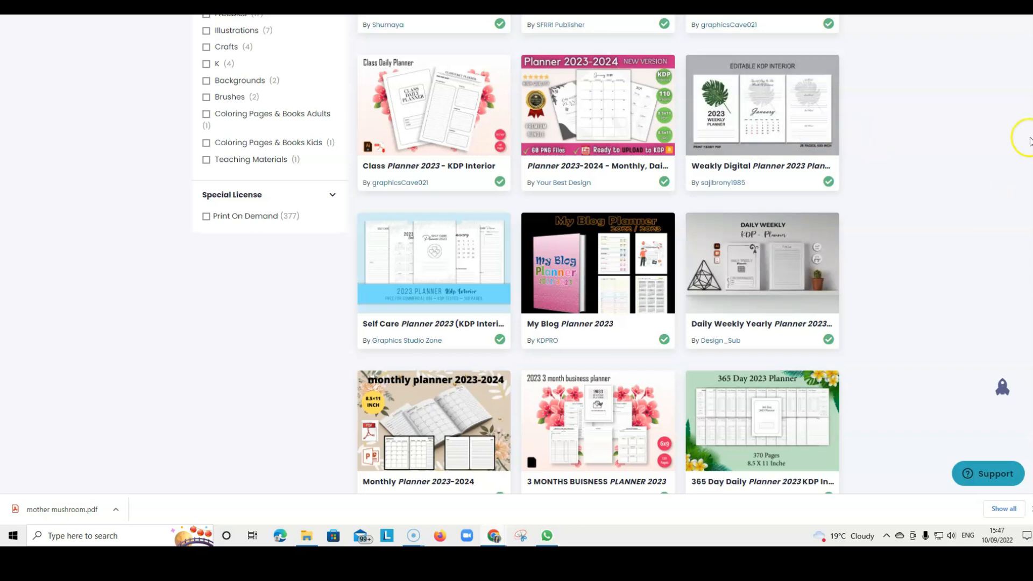
pyautogui.scroll(-3, 981, 202)
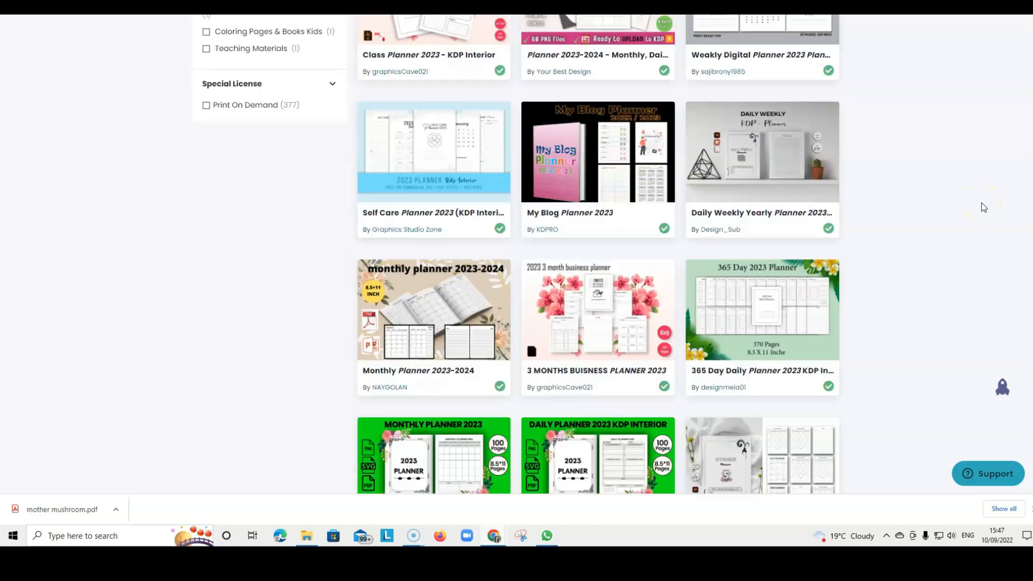
pyautogui.scroll(-2, 981, 202)
pyautogui.scroll(5, 973, 201)
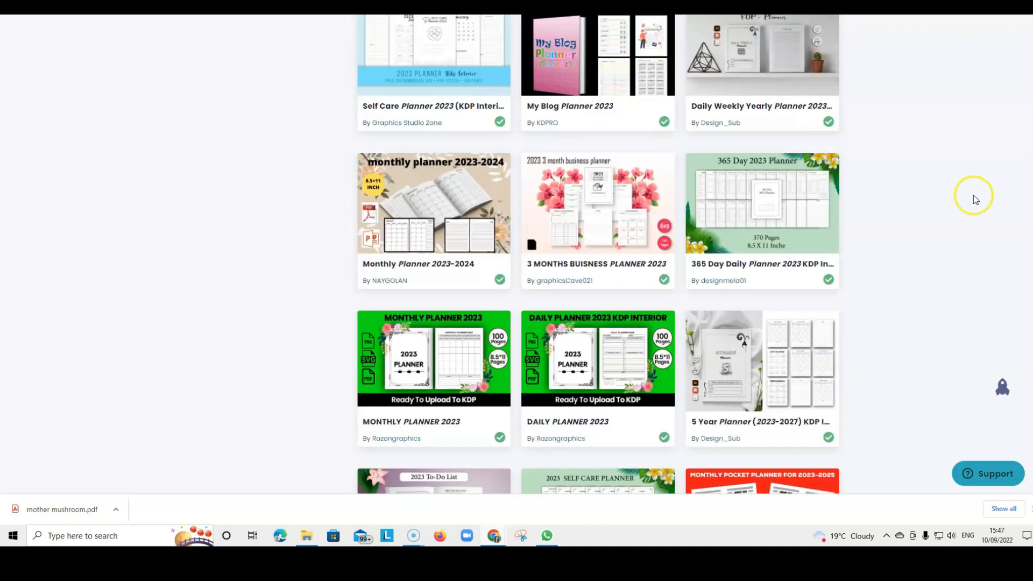
# Refine the search to "planner 2023 canva" and look through the editable Canva planner templates.
pyautogui.scroll(4, 614, 132)
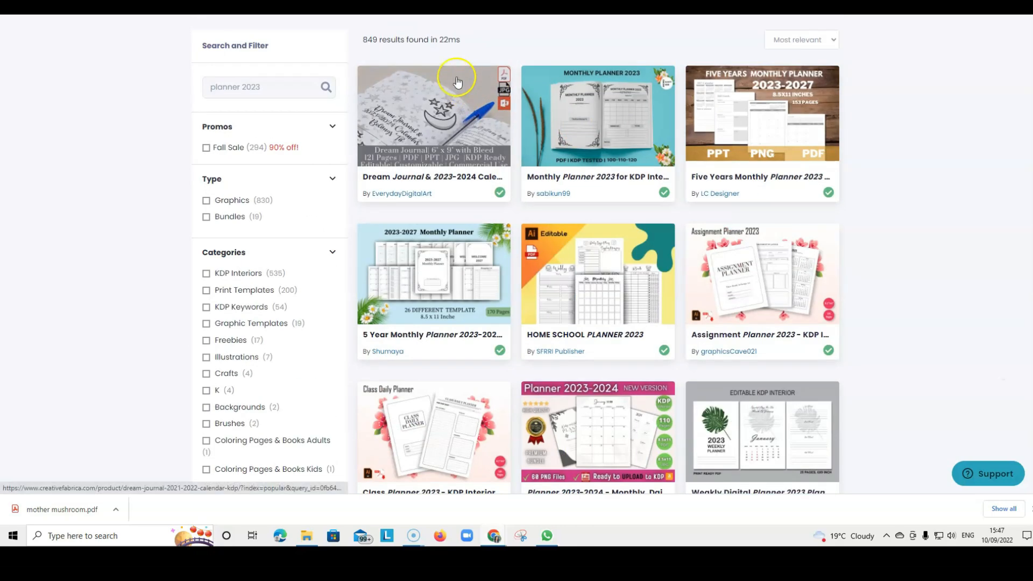
pyautogui.scroll(3, 450, 80)
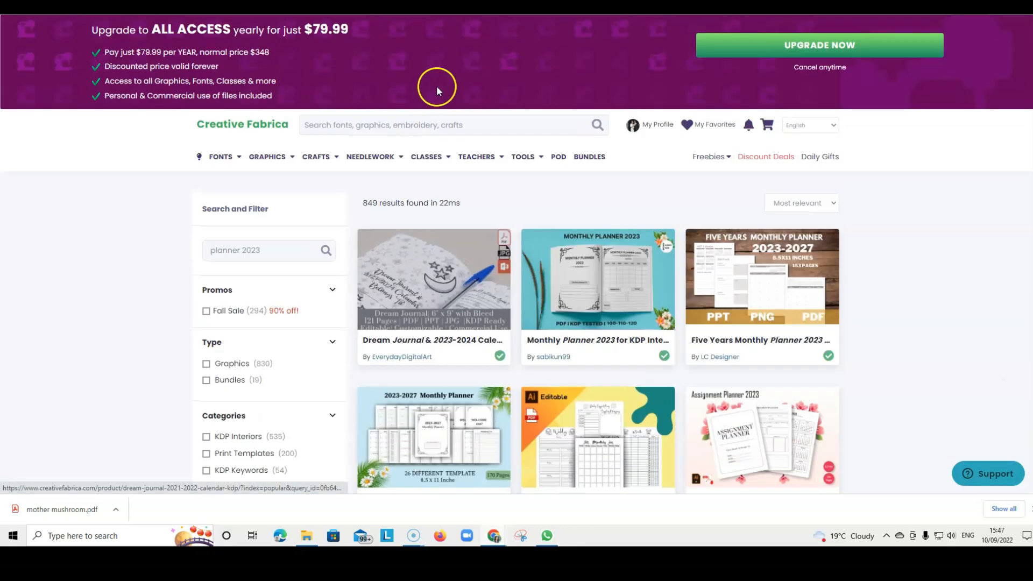
pyautogui.click(270, 246)
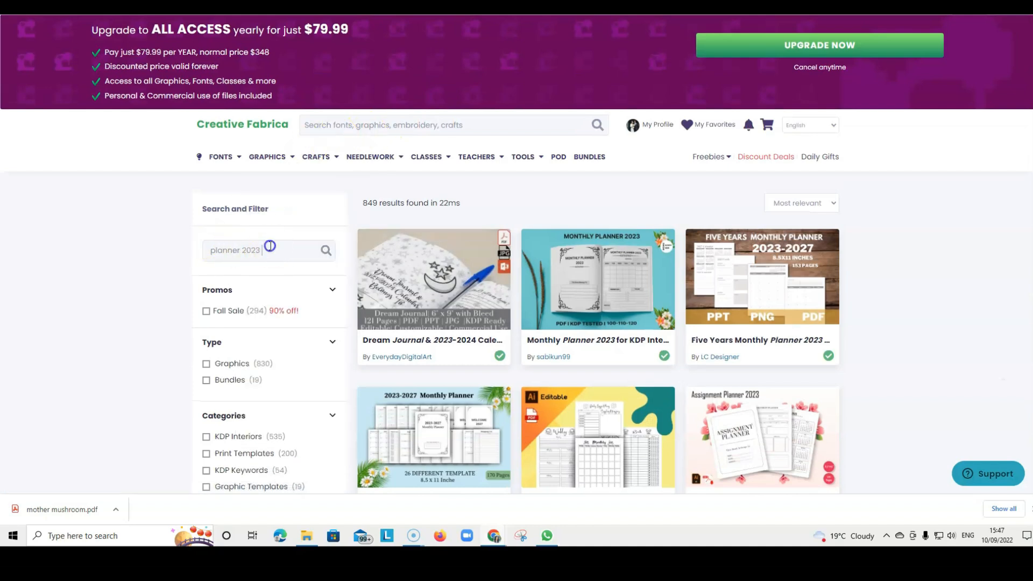
pyautogui.write('canva')
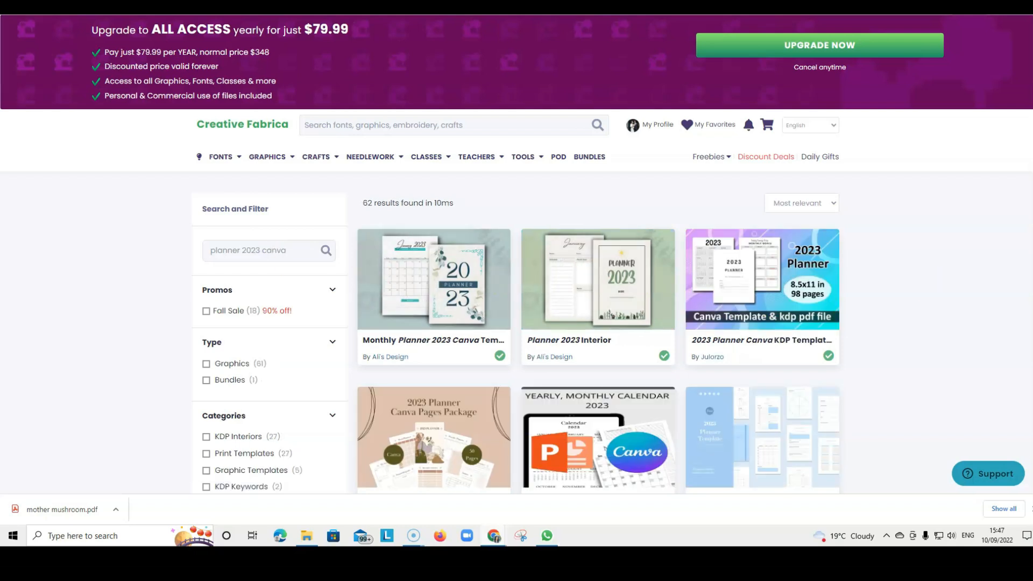
pyautogui.scroll(-5, 950, 281)
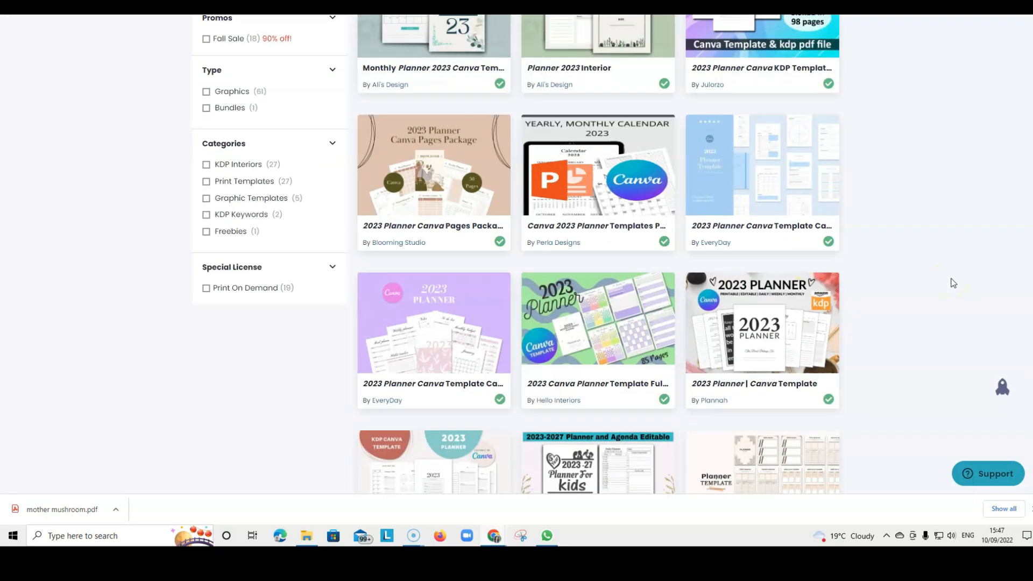
pyautogui.scroll(3, 952, 282)
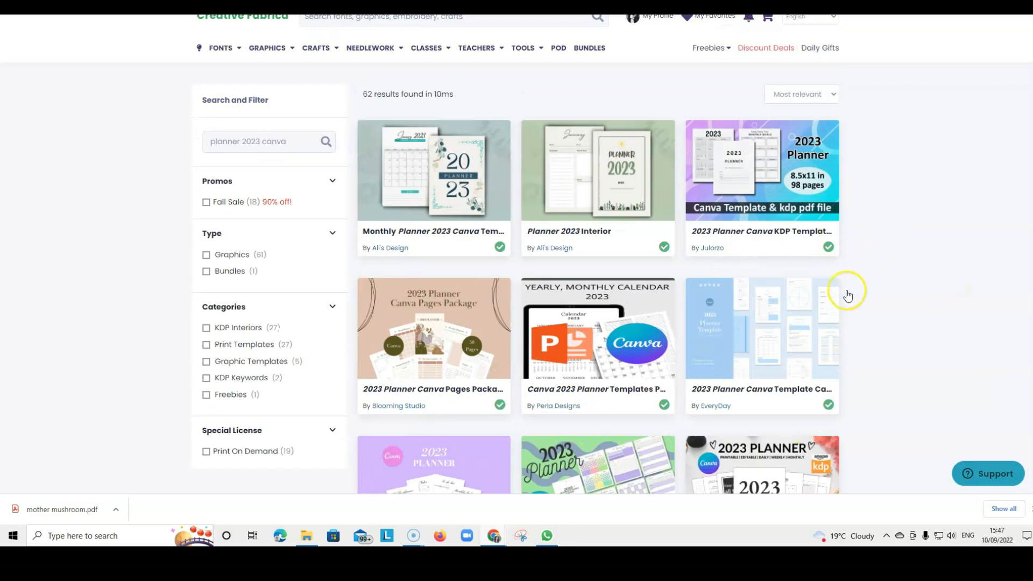
pyautogui.scroll(-6, 850, 290)
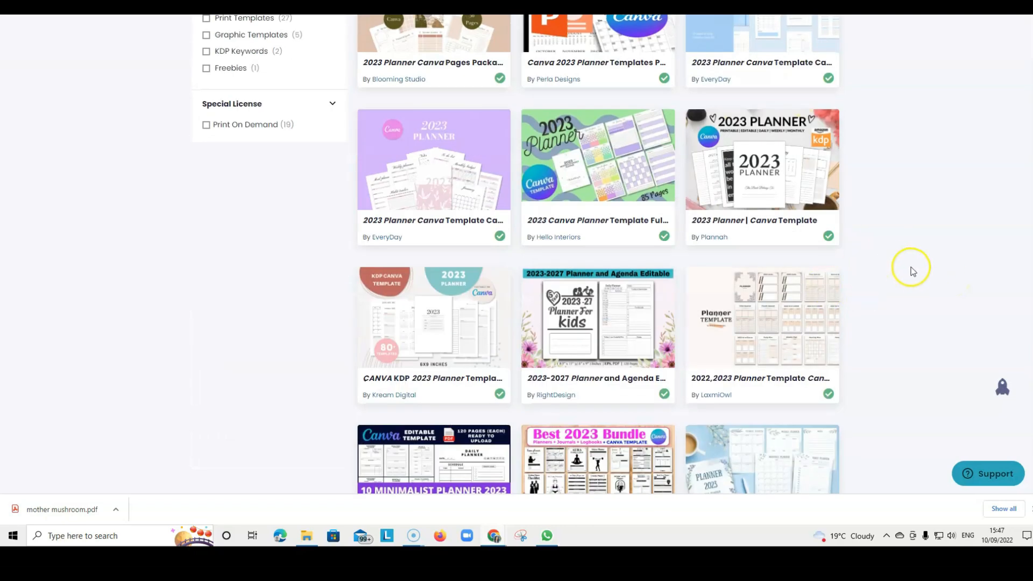
pyautogui.scroll(-4, 912, 270)
pyautogui.scroll(-5, 912, 270)
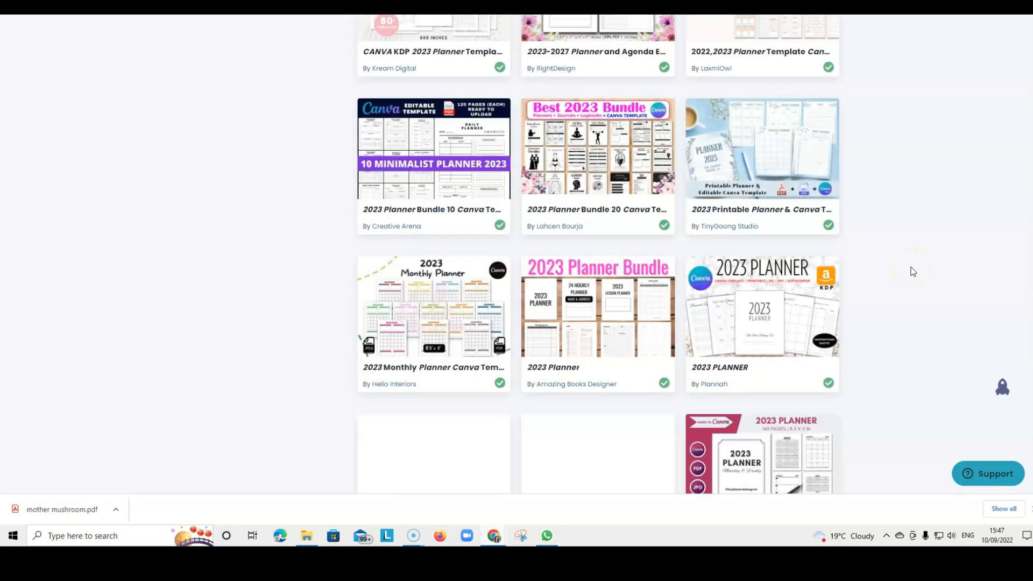
pyautogui.scroll(-2, 917, 256)
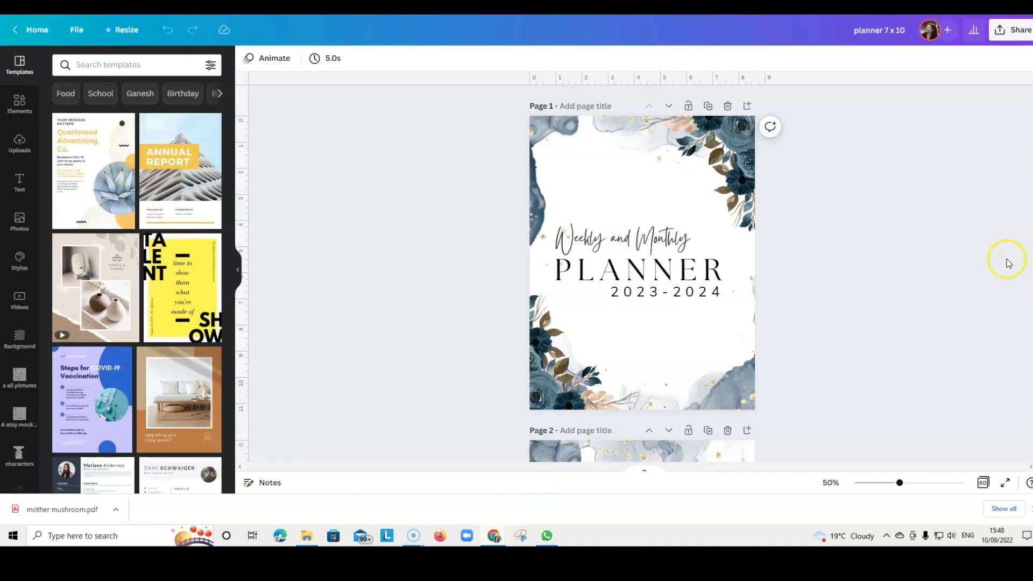
# Look through the first six pages of the "planner 7 x 10" design, from the cover to the password log.
pyautogui.scroll(-12, 1003, 252)
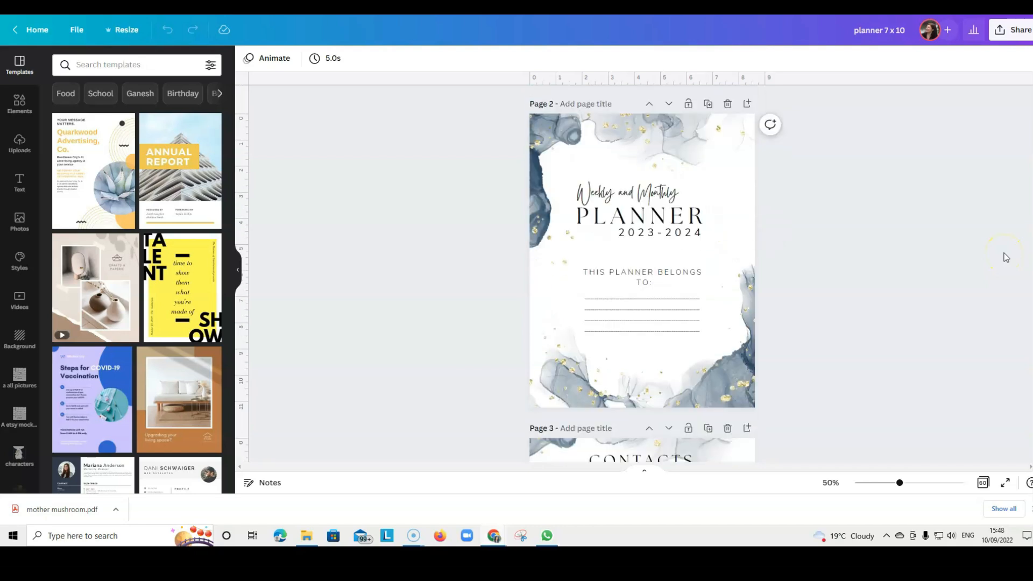
pyautogui.scroll(-10, 1006, 256)
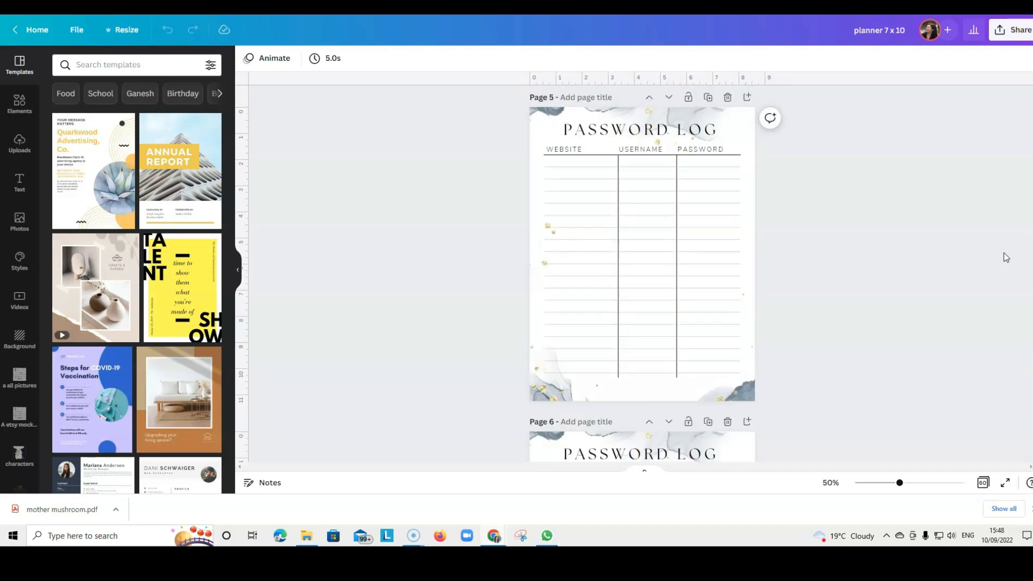
pyautogui.click(1006, 298)
pyautogui.scroll(-6, 966, 304)
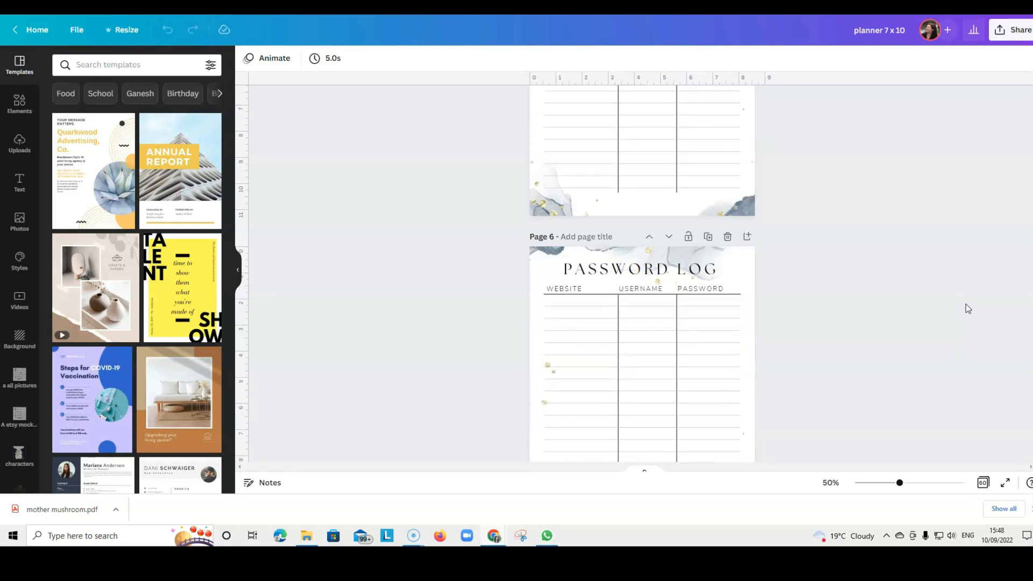
pyautogui.scroll(3, 967, 305)
pyautogui.scroll(15, 966, 305)
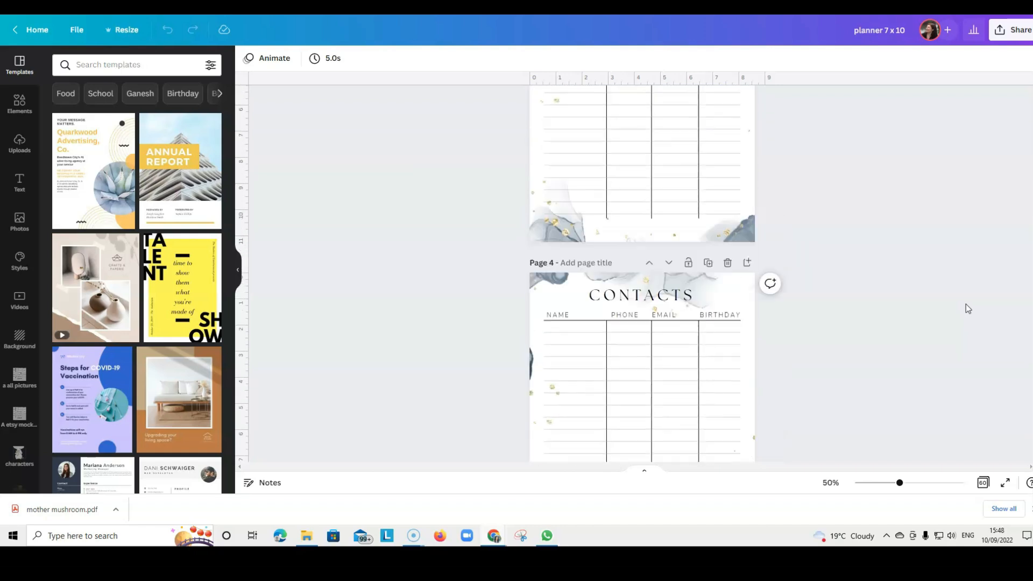
pyautogui.scroll(6, 967, 309)
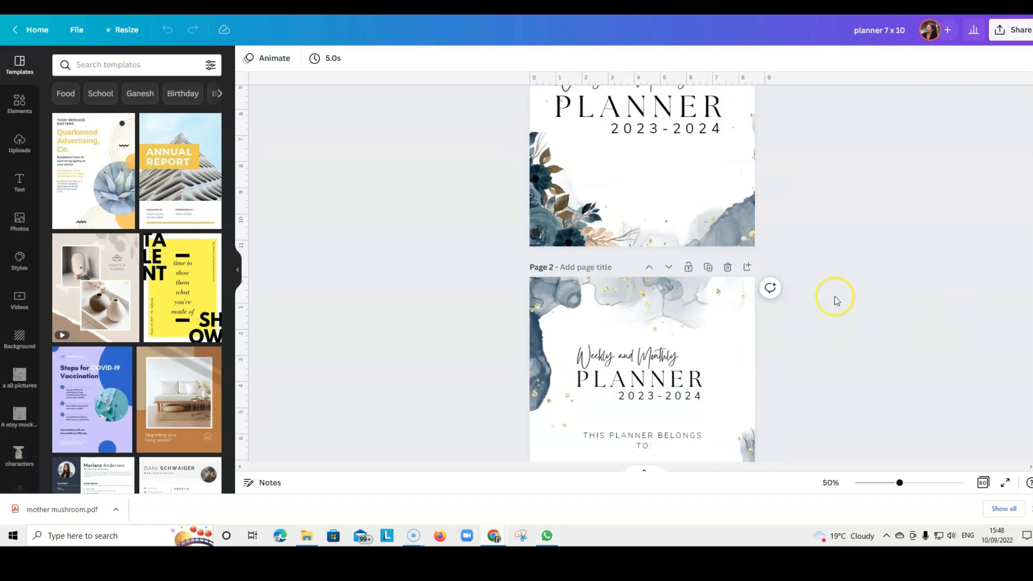
# Try muting the watercolor background on page 1 by lowering its saturation to about -88.
pyautogui.click(644, 196)
pyautogui.click(597, 206)
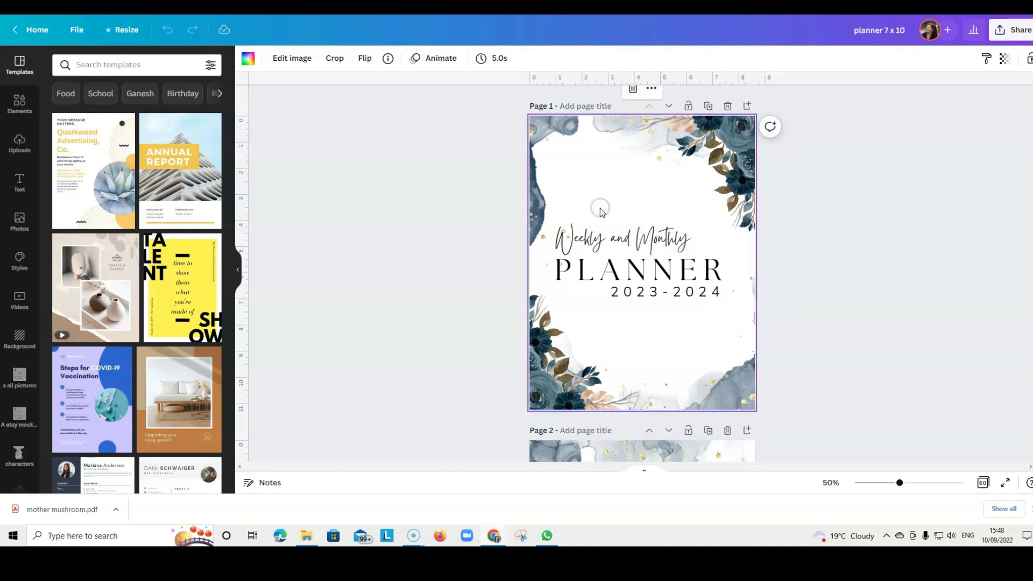
pyautogui.click(289, 59)
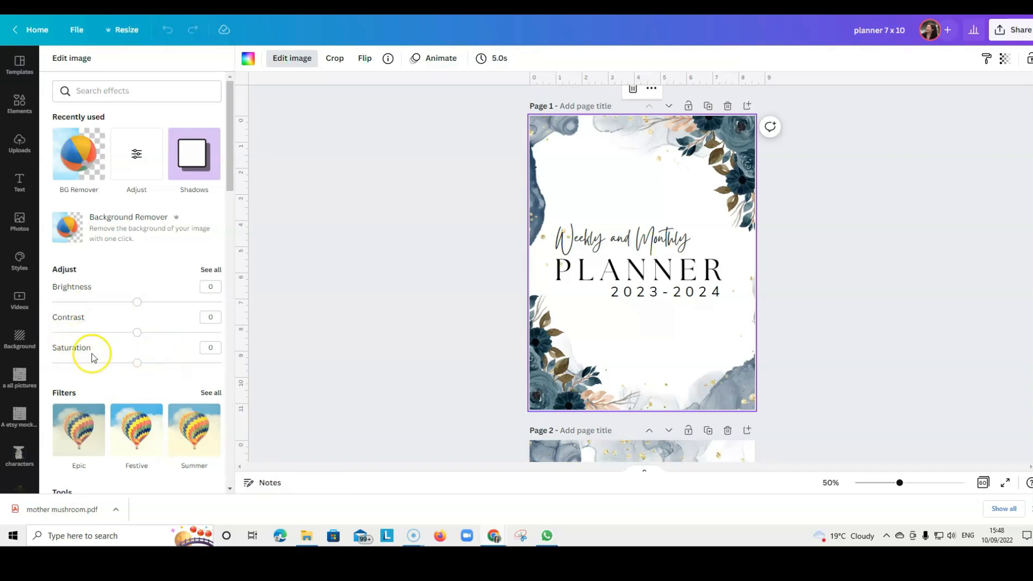
pyautogui.moveTo(139, 367); pyautogui.dragTo(49, 367)
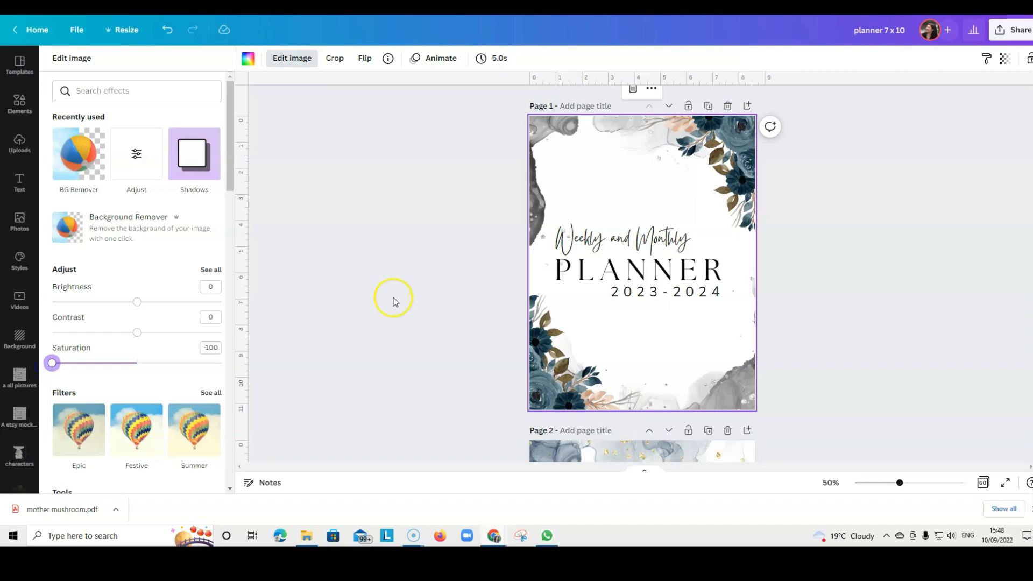
pyautogui.moveTo(52, 363); pyautogui.dragTo(63, 363)
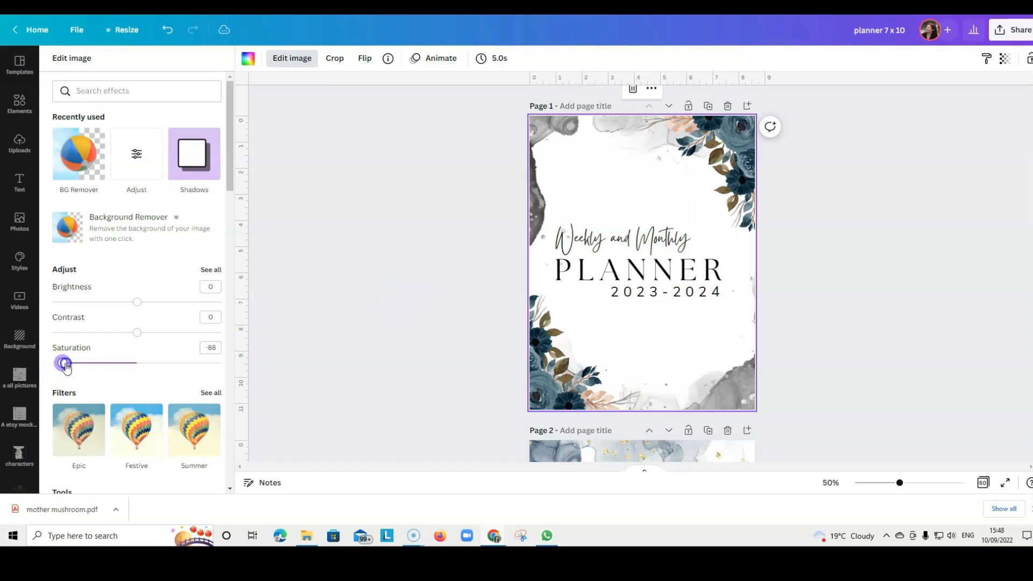
# Try turning both floral corner images on page 1 grey by setting their saturation to -100.
pyautogui.click(541, 376)
pyautogui.moveTo(136, 363); pyautogui.dragTo(48, 362)
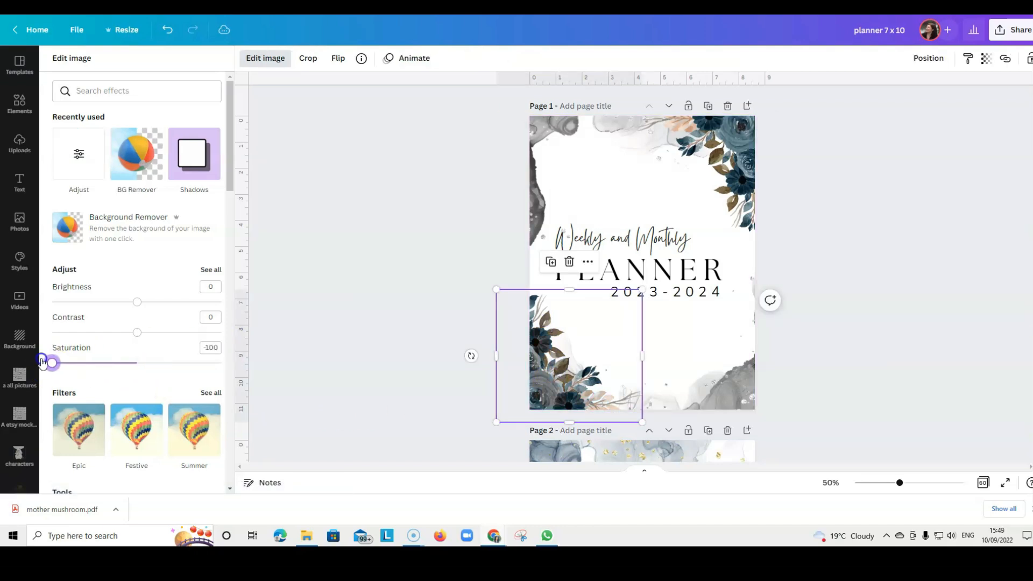
pyautogui.click(738, 223)
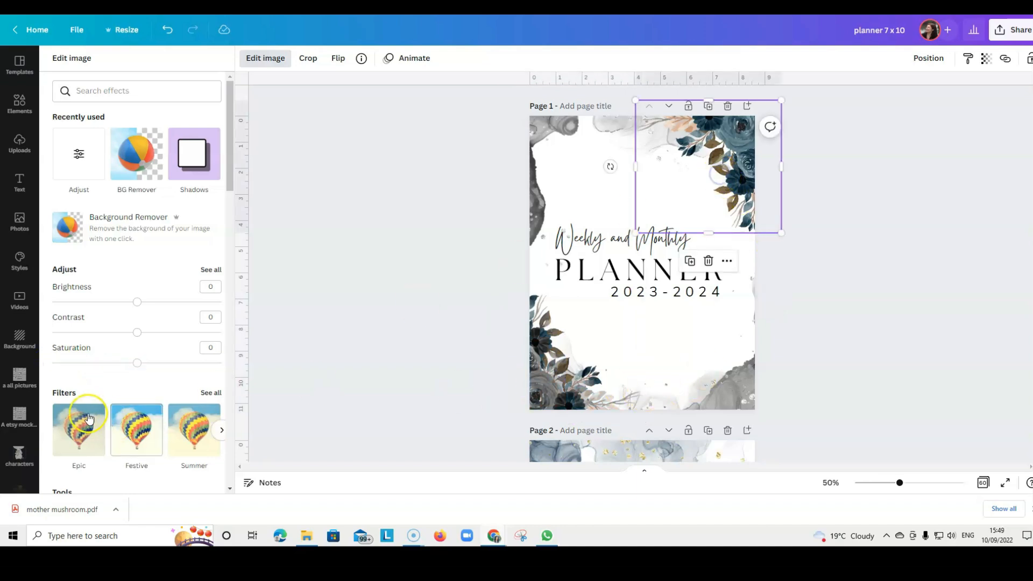
pyautogui.moveTo(137, 363); pyautogui.dragTo(50, 364)
pyautogui.click(328, 336)
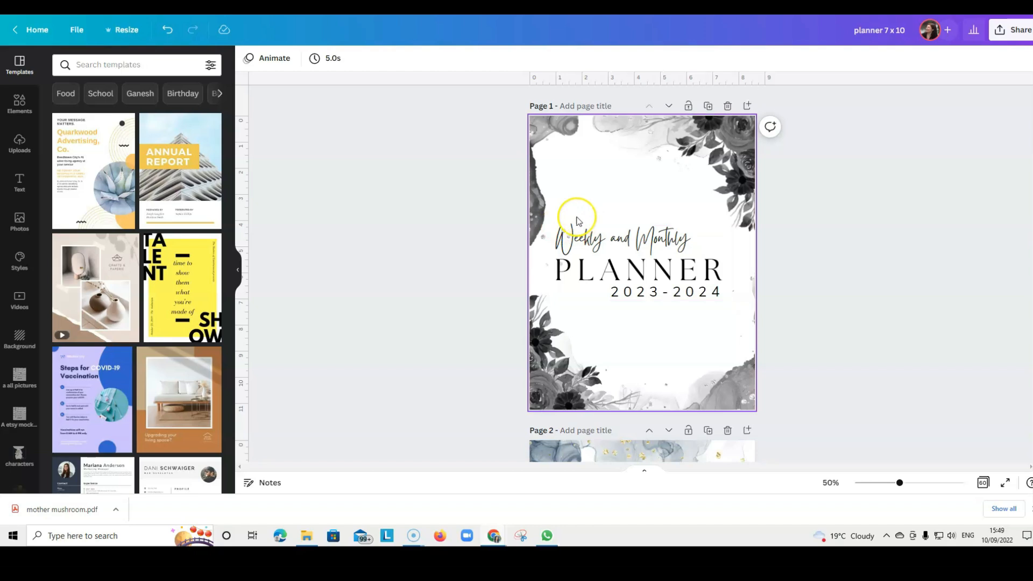
# Undo all the saturation changes made to the background and floral images on page 1.
pyautogui.click(166, 30)
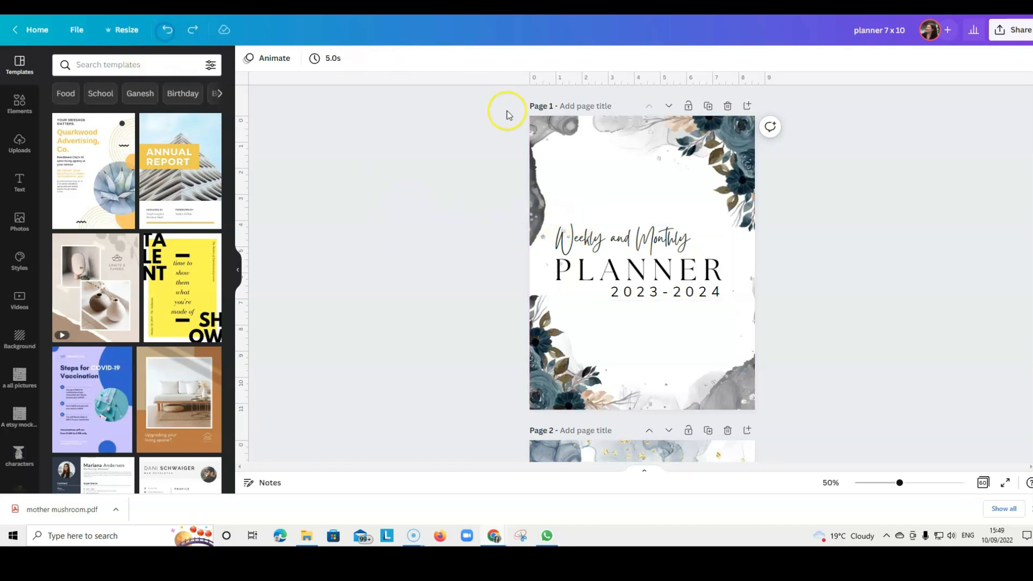
pyautogui.click(171, 30)
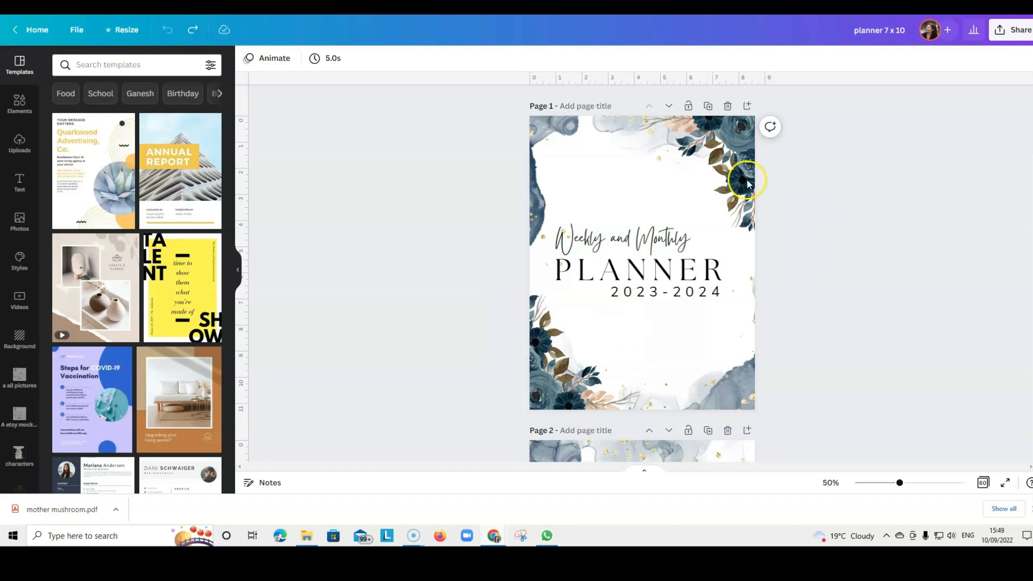
# Delete the watercolor background and both floral corner images from the cover, keeping only the title text.
pyautogui.click(564, 131)
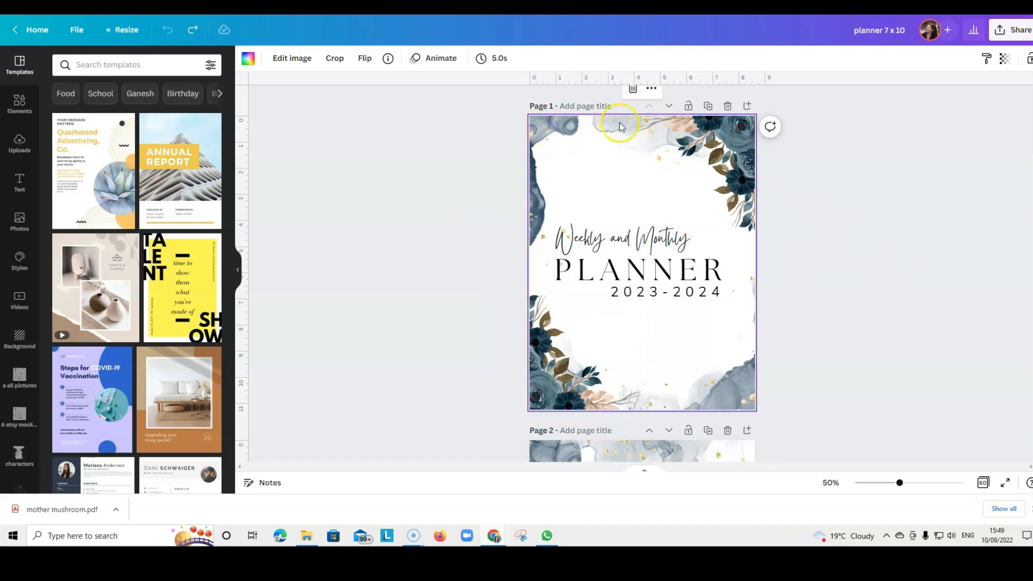
pyautogui.click(632, 88)
pyautogui.click(664, 156)
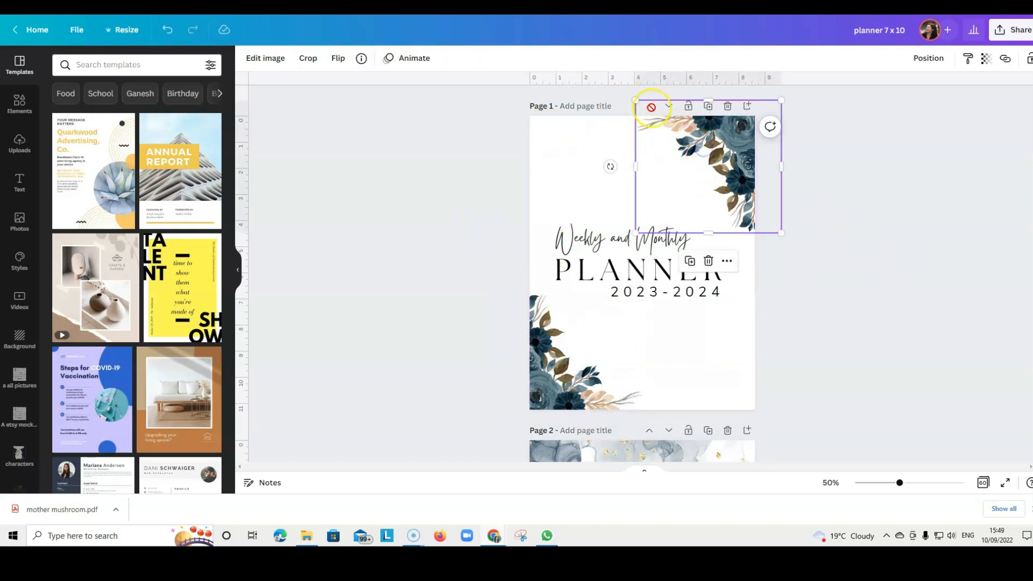
pyautogui.click(708, 261)
pyautogui.click(563, 366)
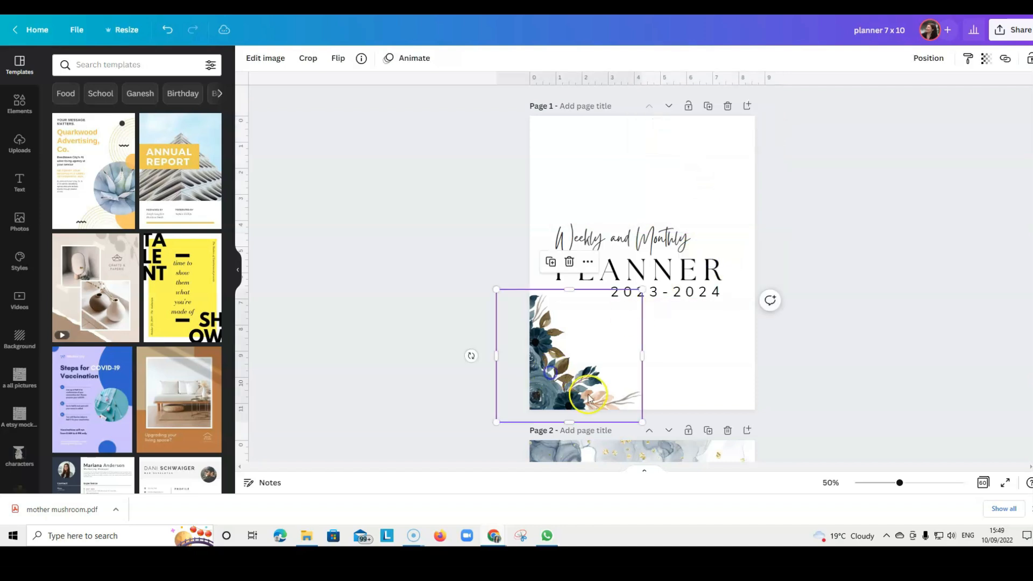
pyautogui.click(571, 264)
pyautogui.click(977, 298)
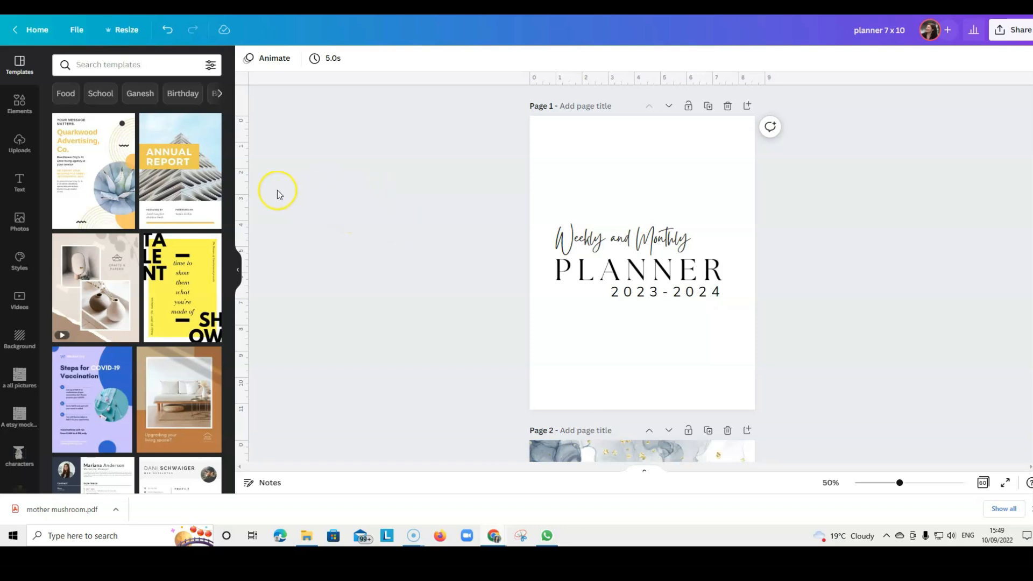
# Try a leafy plant graphic in the lower-left corner of the cover, and remove it again.
pyautogui.click(13, 103)
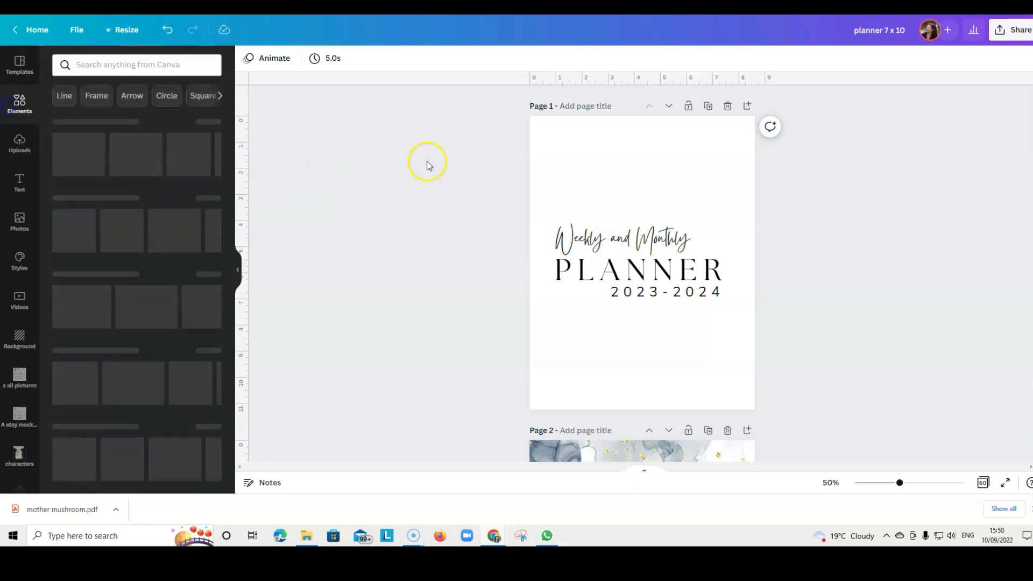
pyautogui.moveTo(122, 293); pyautogui.dragTo(589, 379)
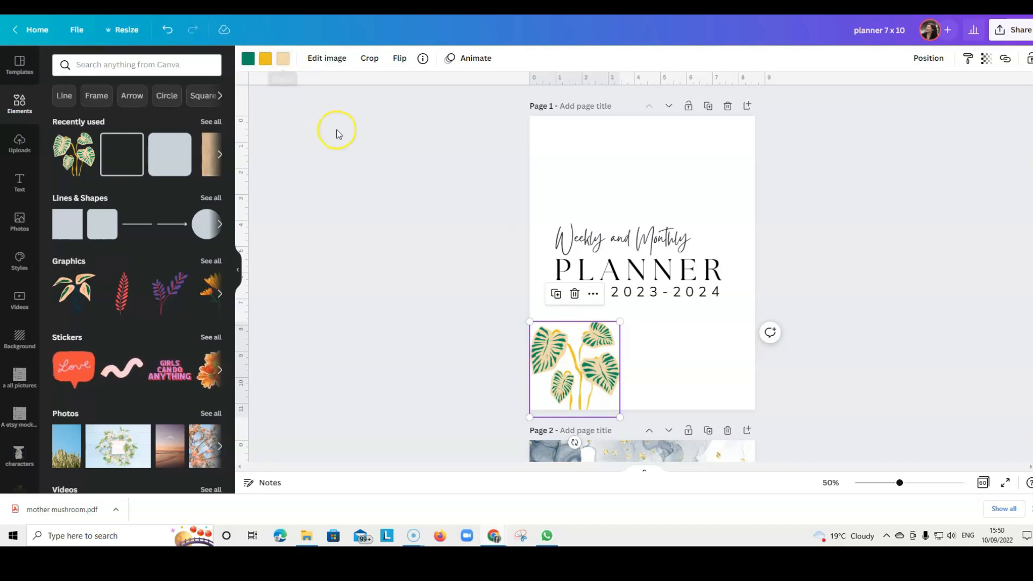
pyautogui.click(575, 293)
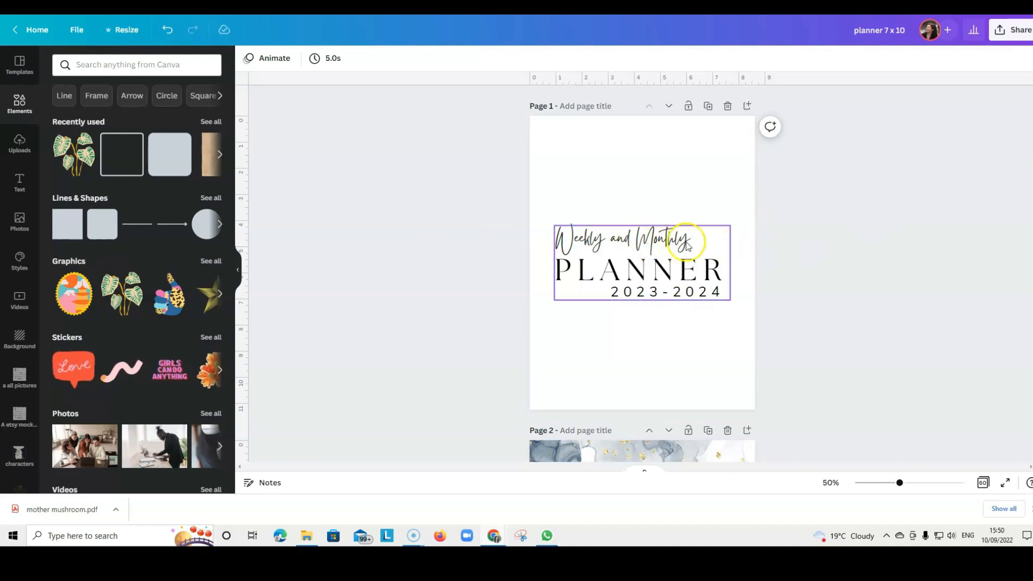
# Examine the text settings of the cover's "Weekly and Monthly" line and compare the cover with the following pages.
pyautogui.click(611, 251)
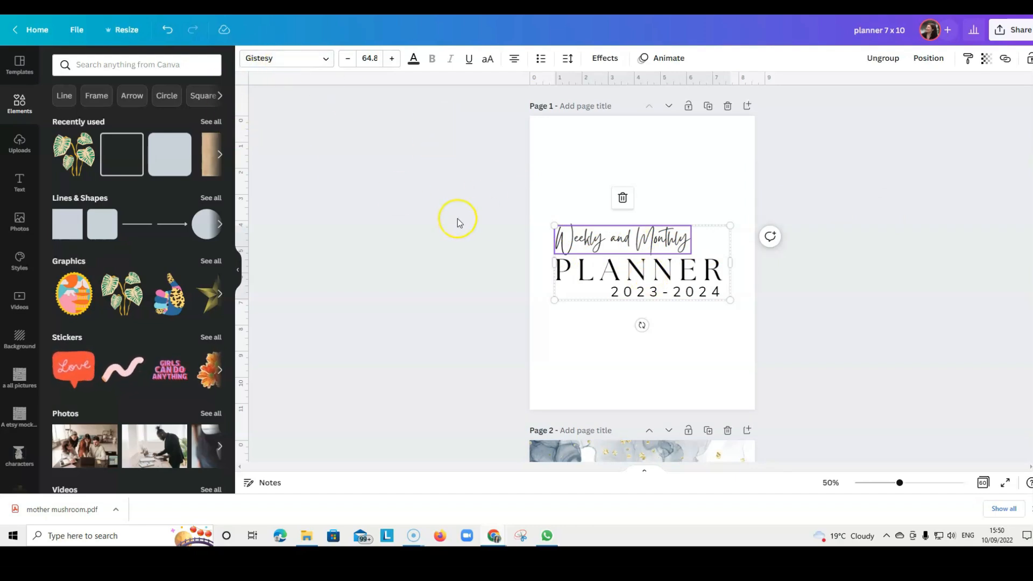
pyautogui.scroll(-2, 461, 218)
pyautogui.scroll(-3, 465, 218)
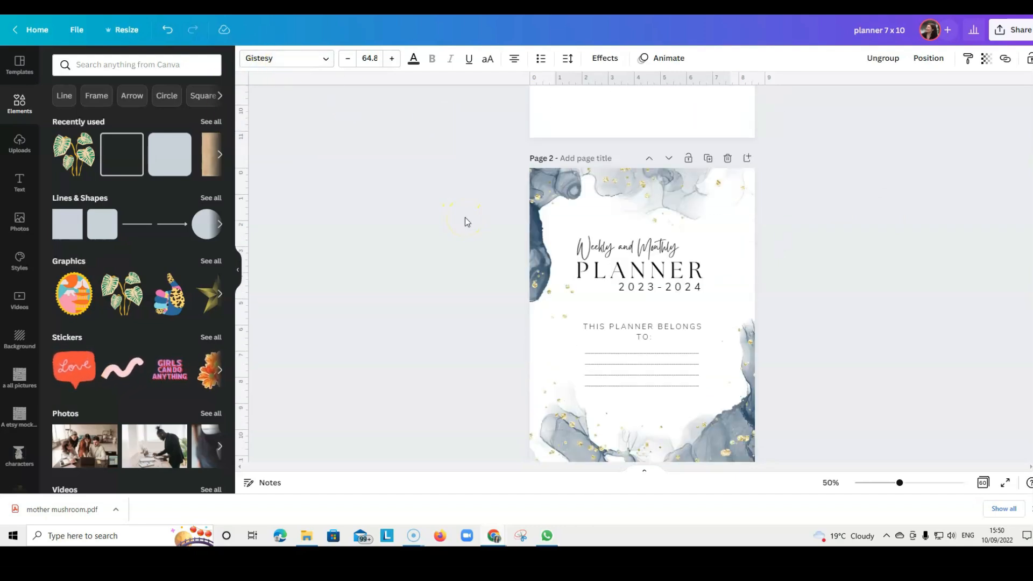
pyautogui.scroll(4, 464, 217)
pyautogui.scroll(1, 465, 217)
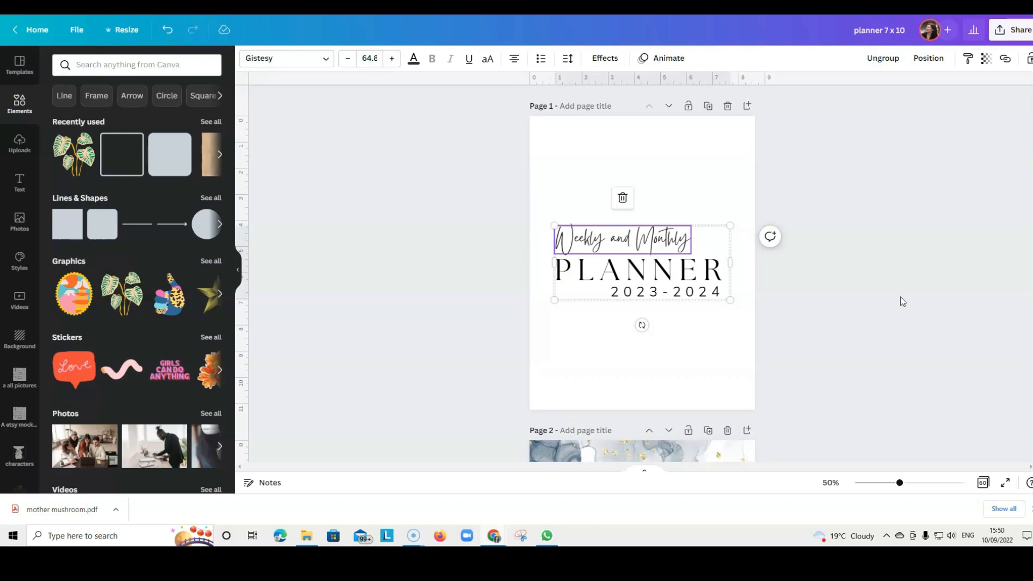
pyautogui.scroll(-7, 909, 290)
pyautogui.scroll(-5, 910, 290)
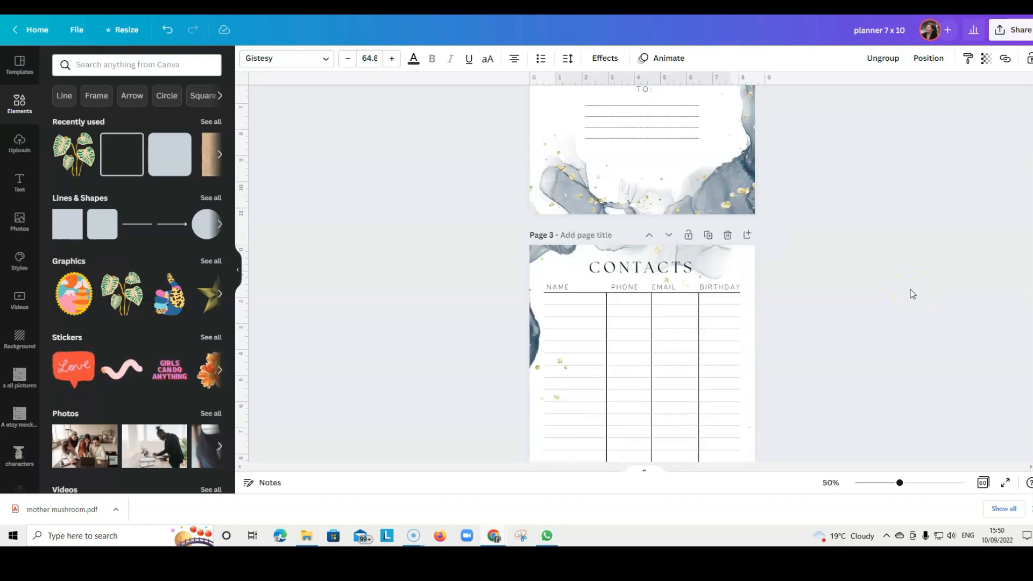
pyautogui.scroll(5, 910, 290)
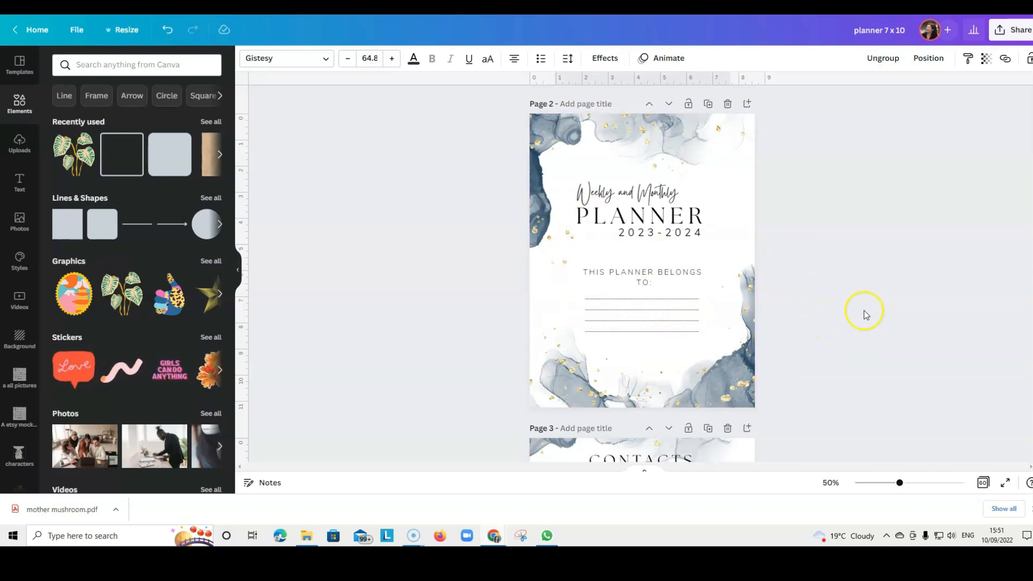
# Review the planner's interior from the ownership page through the contacts, password log, and 2023 and 2024 calendar pages.
pyautogui.scroll(-1, 864, 315)
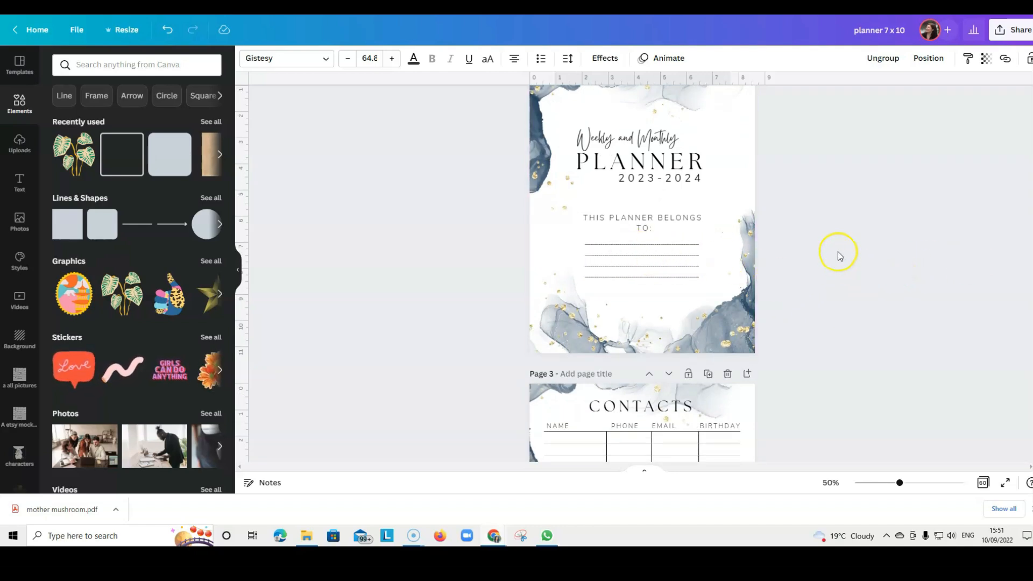
pyautogui.scroll(-3, 885, 263)
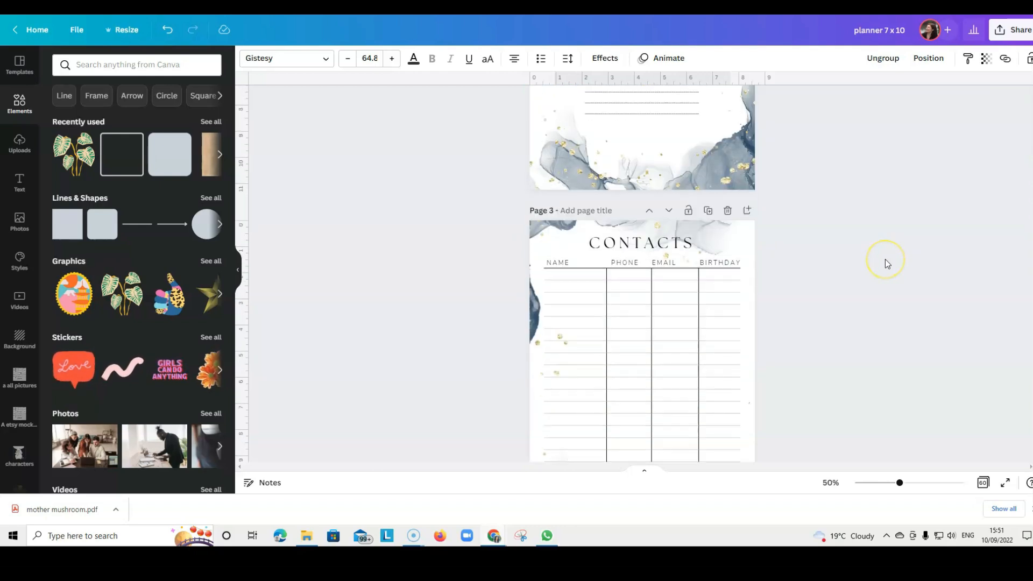
pyautogui.scroll(-2, 885, 262)
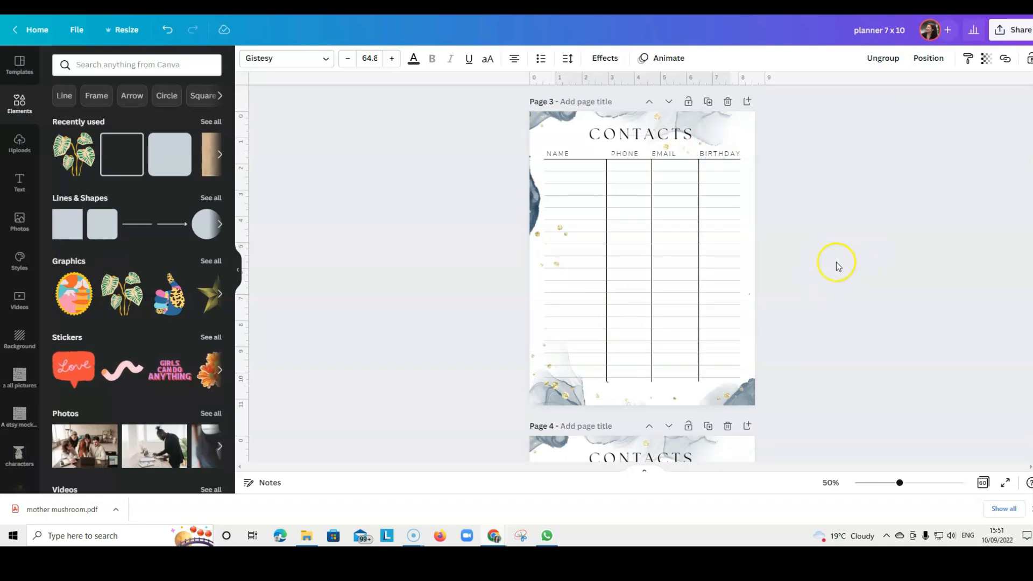
pyautogui.scroll(-5, 836, 256)
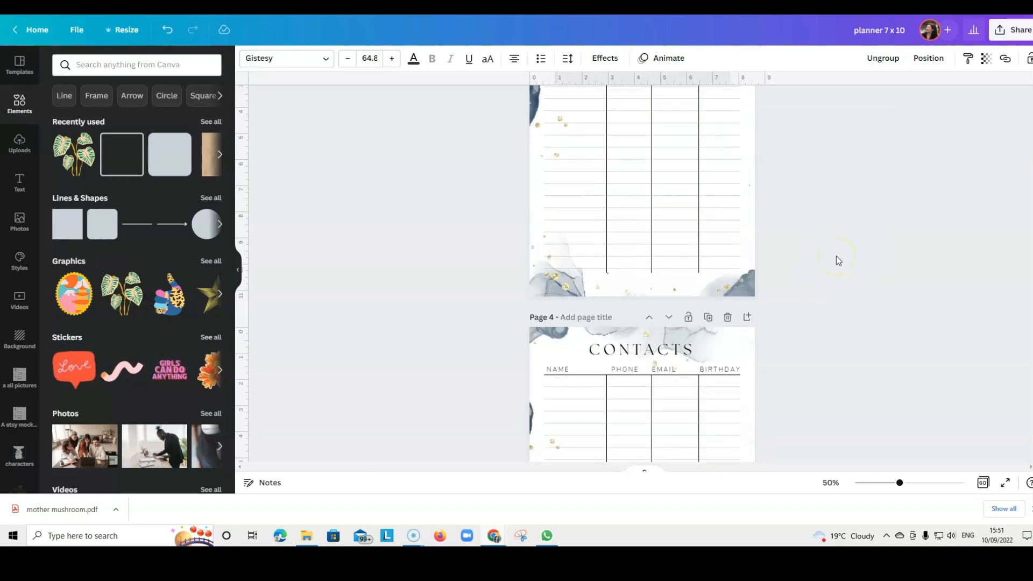
pyautogui.scroll(-7, 837, 261)
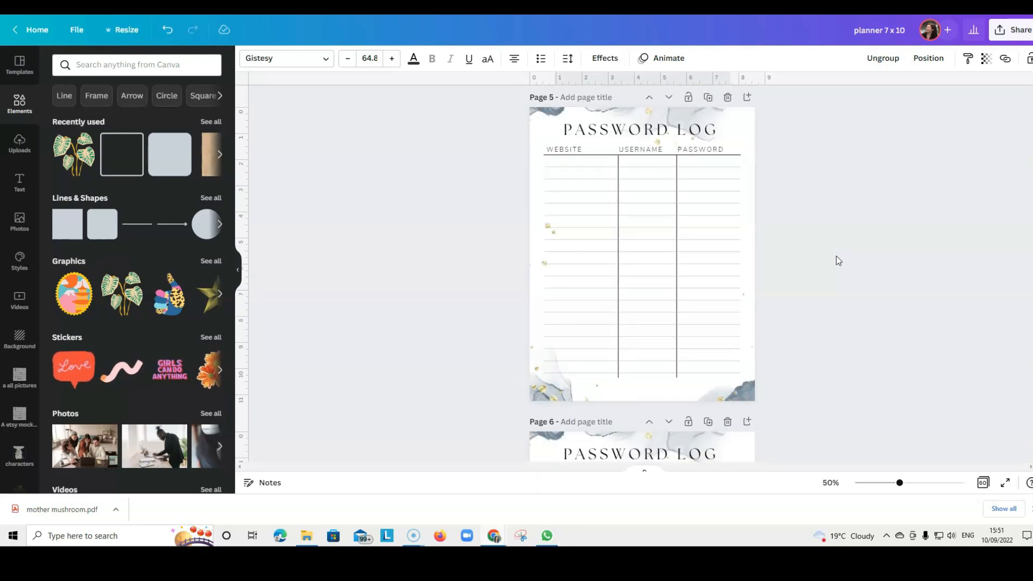
pyautogui.scroll(-3, 913, 326)
pyautogui.scroll(-3, 827, 285)
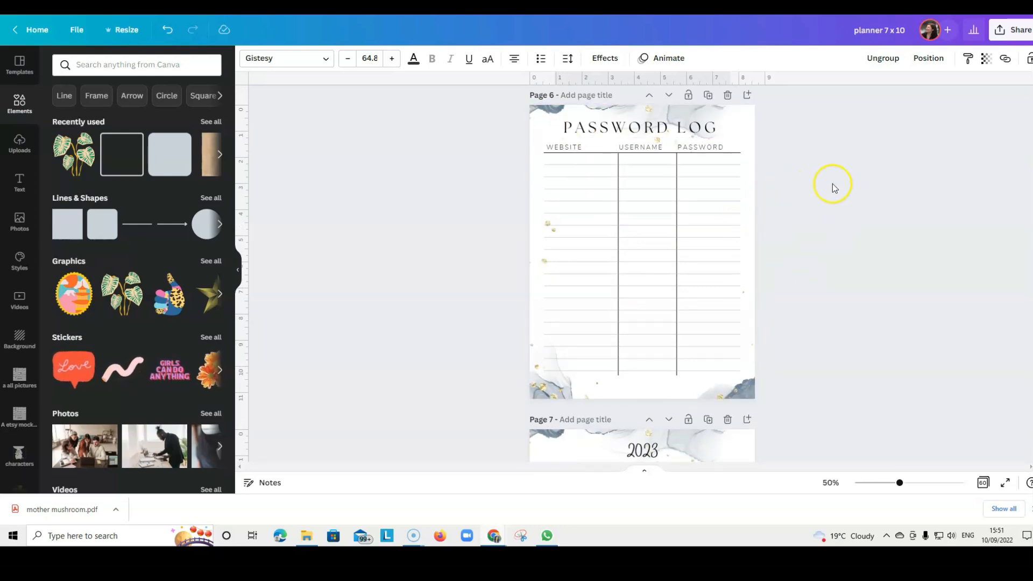
pyautogui.scroll(-2, 861, 186)
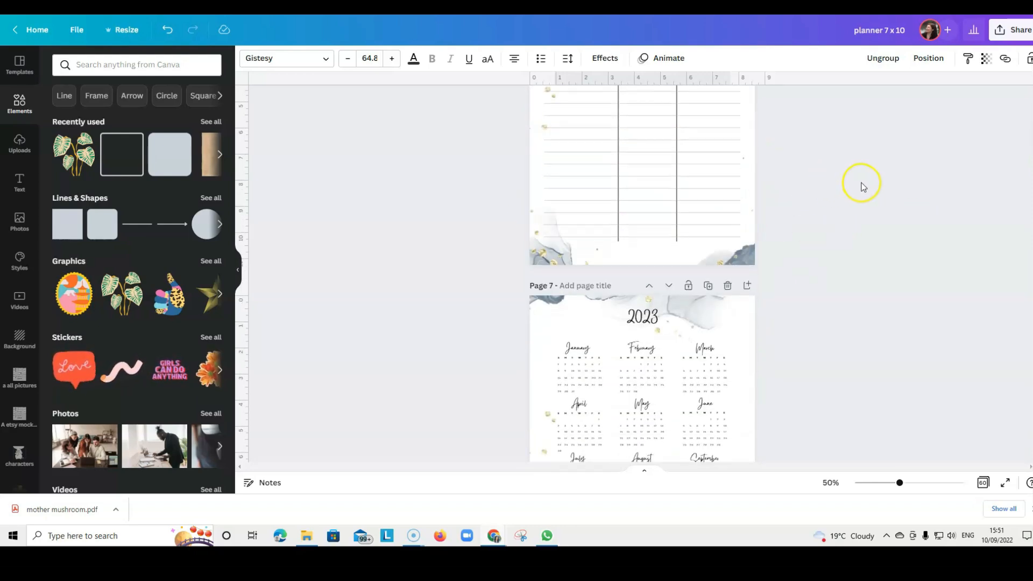
pyautogui.scroll(-3, 876, 234)
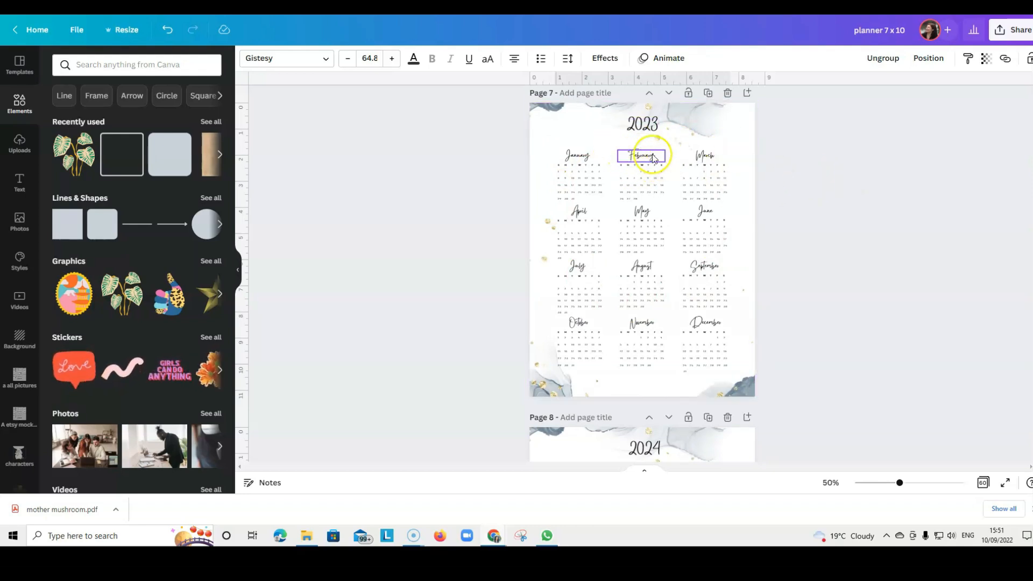
pyautogui.scroll(-2, 902, 138)
pyautogui.scroll(-1, 902, 138)
pyautogui.scroll(-2, 821, 335)
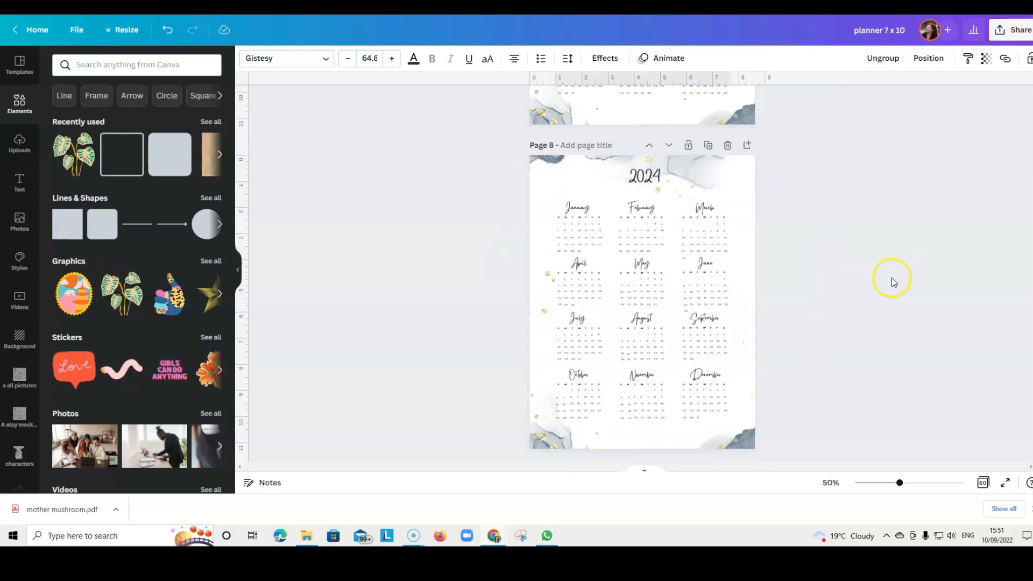
# Review the 2023 and 2024 calendar pages and the holiday list pages for both years.
pyautogui.scroll(3, 892, 277)
pyautogui.scroll(2, 891, 278)
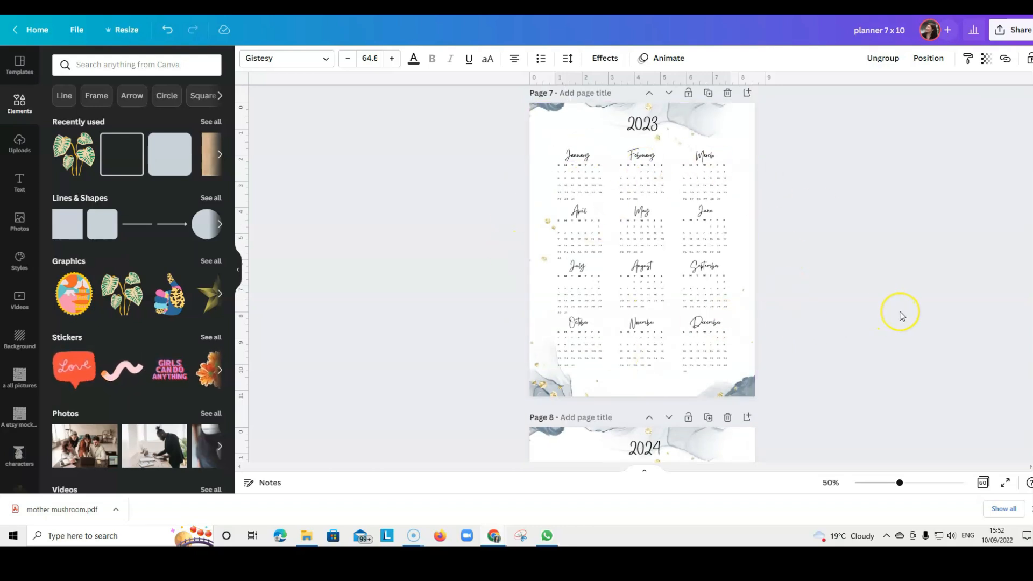
pyautogui.scroll(-5, 891, 311)
pyautogui.scroll(-1, 902, 316)
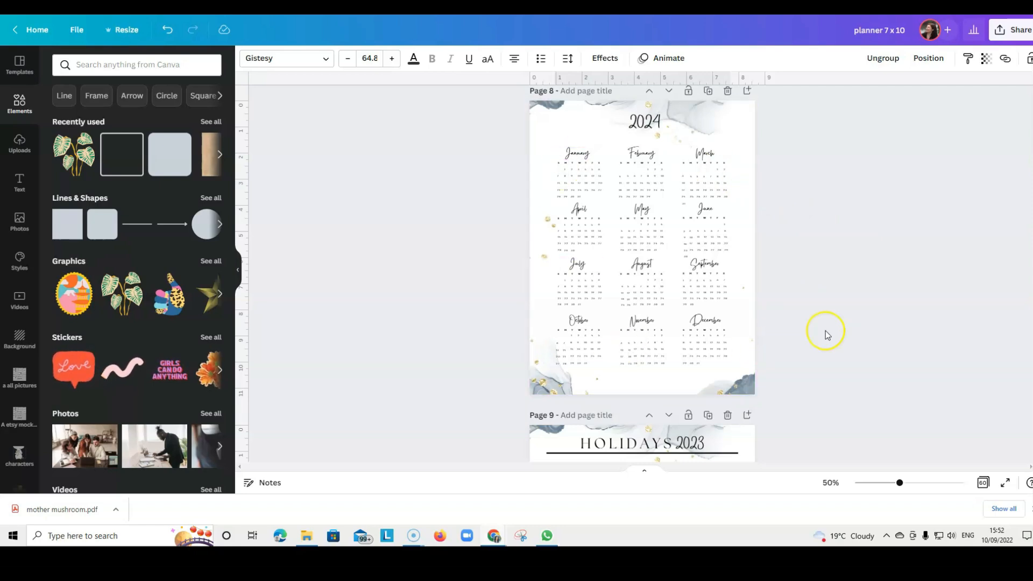
pyautogui.scroll(-5, 831, 331)
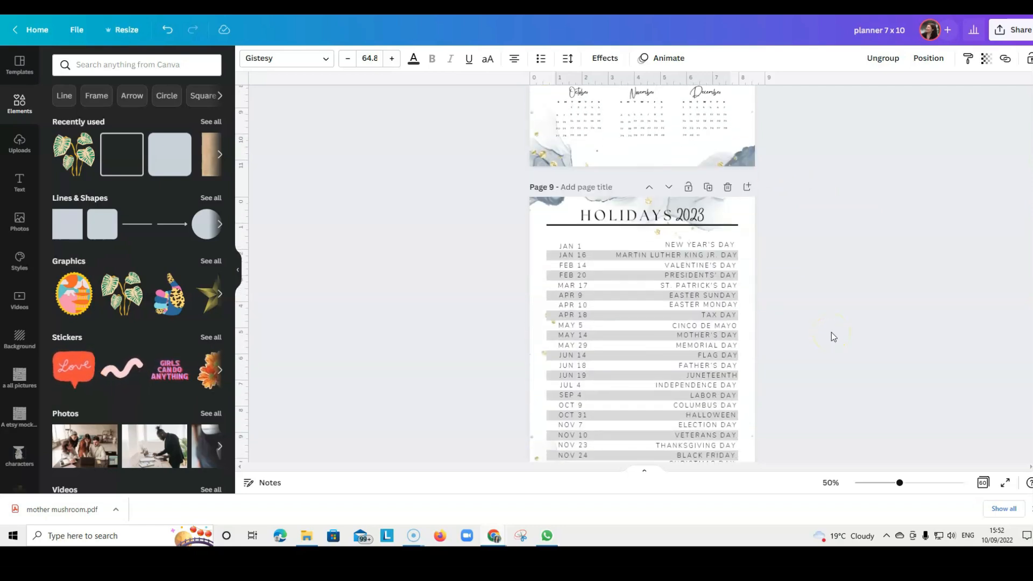
pyautogui.scroll(-2, 829, 325)
pyautogui.scroll(2, 830, 325)
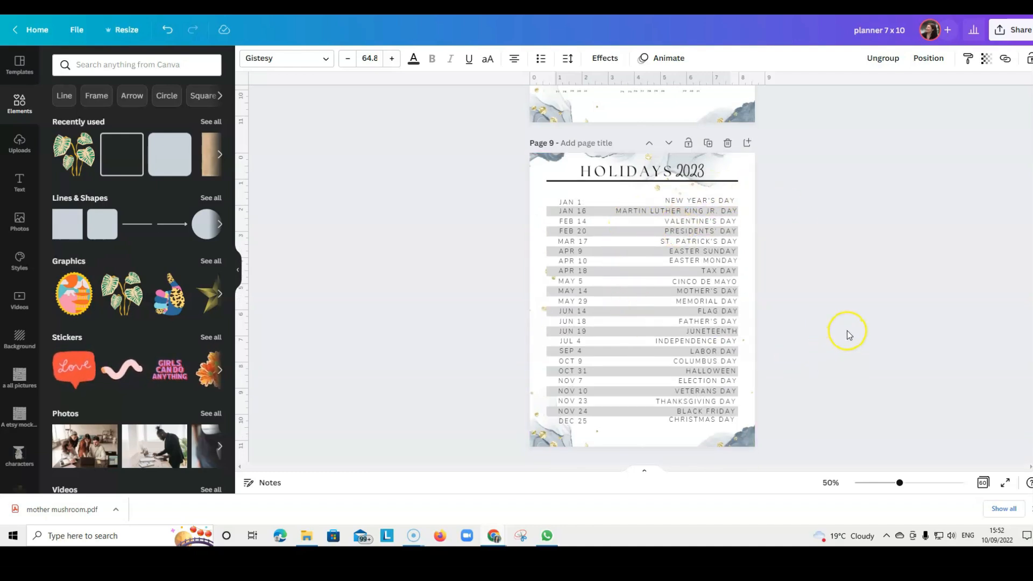
pyautogui.scroll(-1, 847, 330)
pyautogui.scroll(-5, 847, 330)
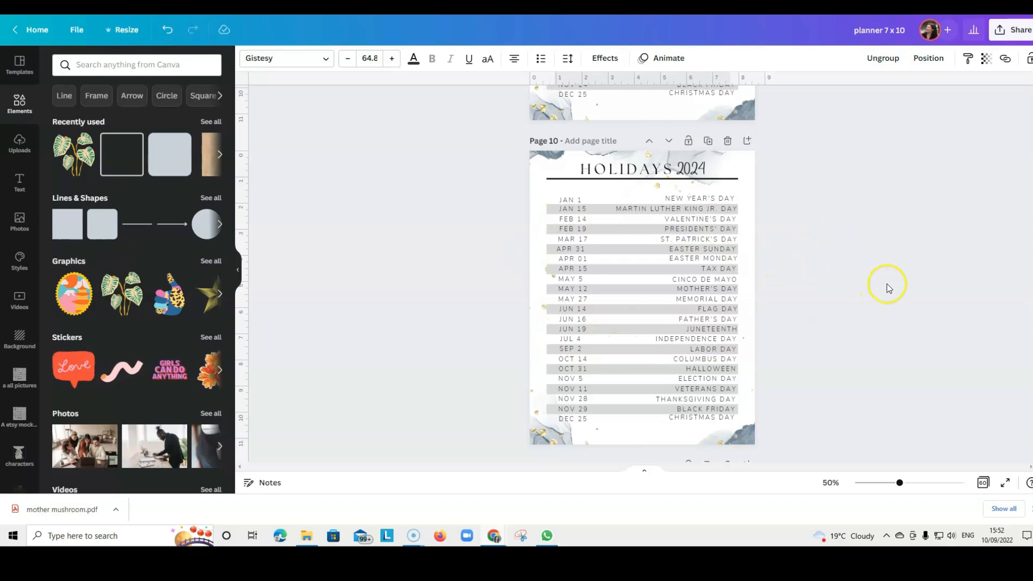
pyautogui.scroll(1, 886, 282)
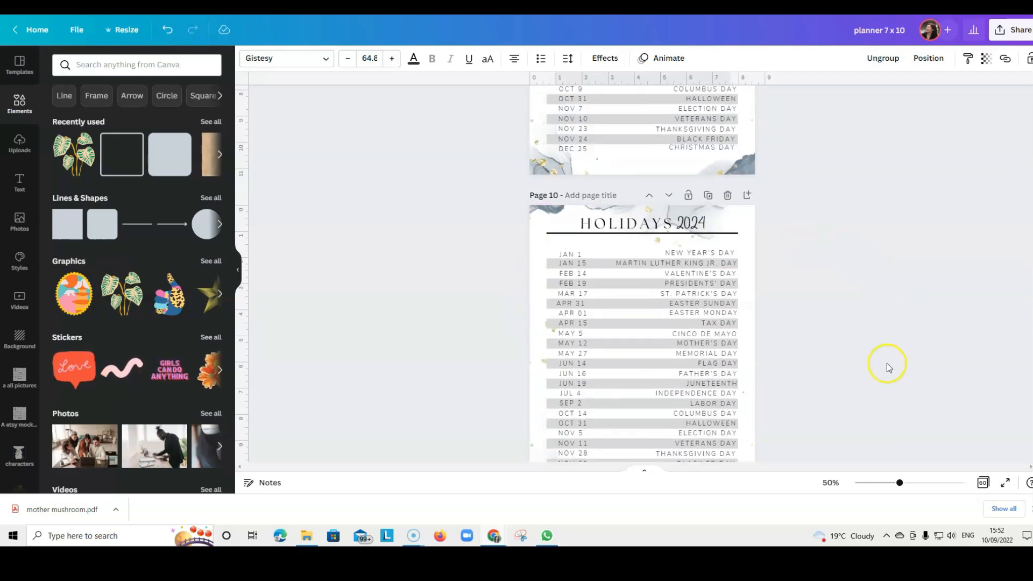
pyautogui.scroll(-2, 886, 364)
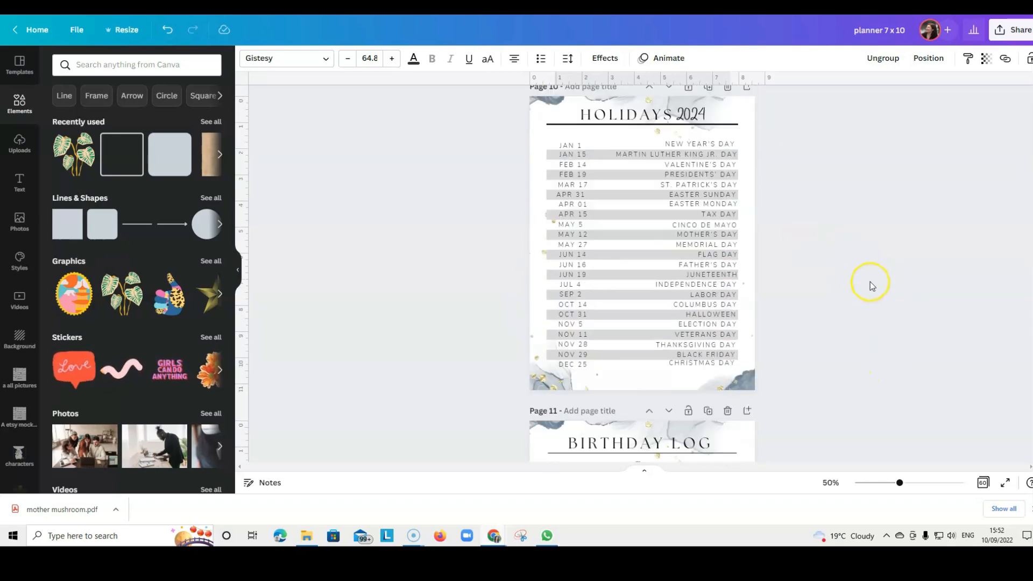
# Examine the two Birthday Log pages and the January 2023 monthly spread with its goals, to-do list and notes column.
pyautogui.scroll(-6, 872, 285)
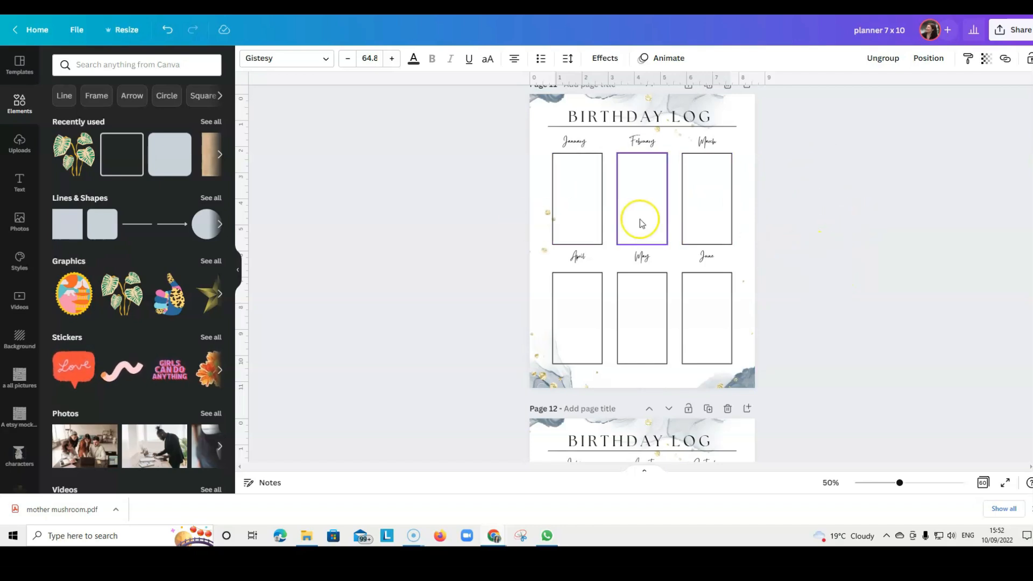
pyautogui.scroll(1, 785, 279)
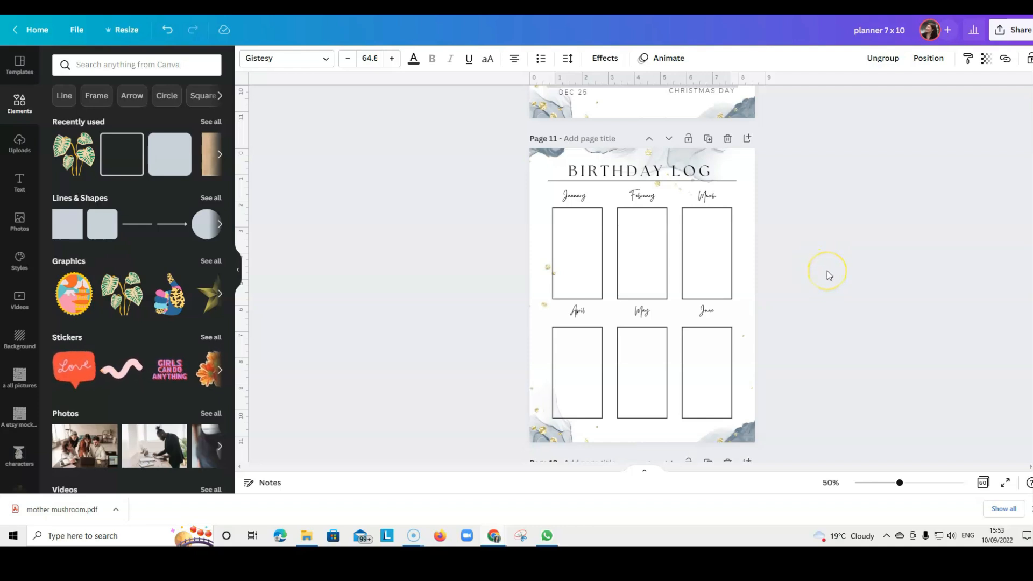
pyautogui.scroll(-2, 827, 270)
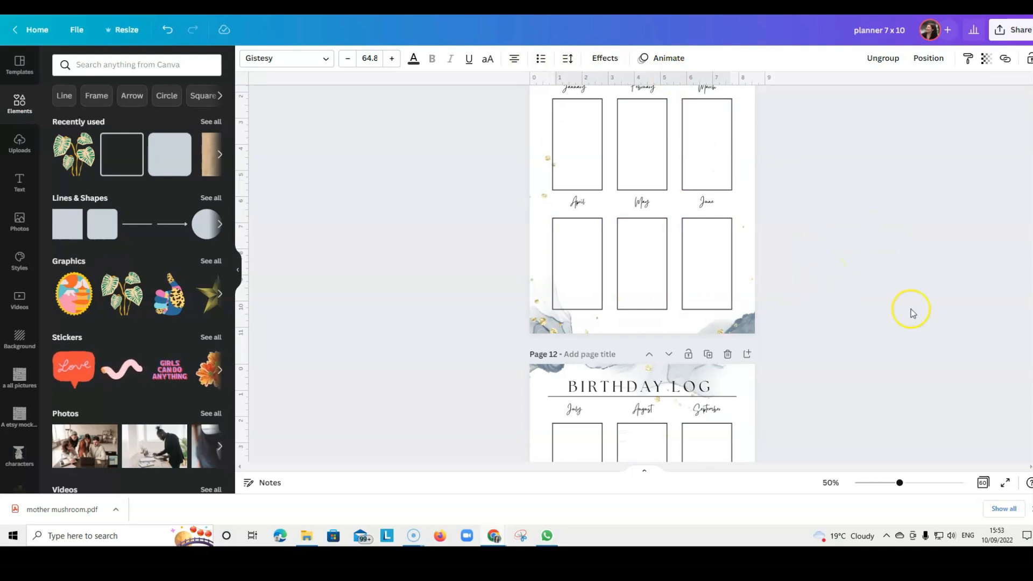
pyautogui.scroll(-1, 914, 310)
pyautogui.scroll(-3, 919, 308)
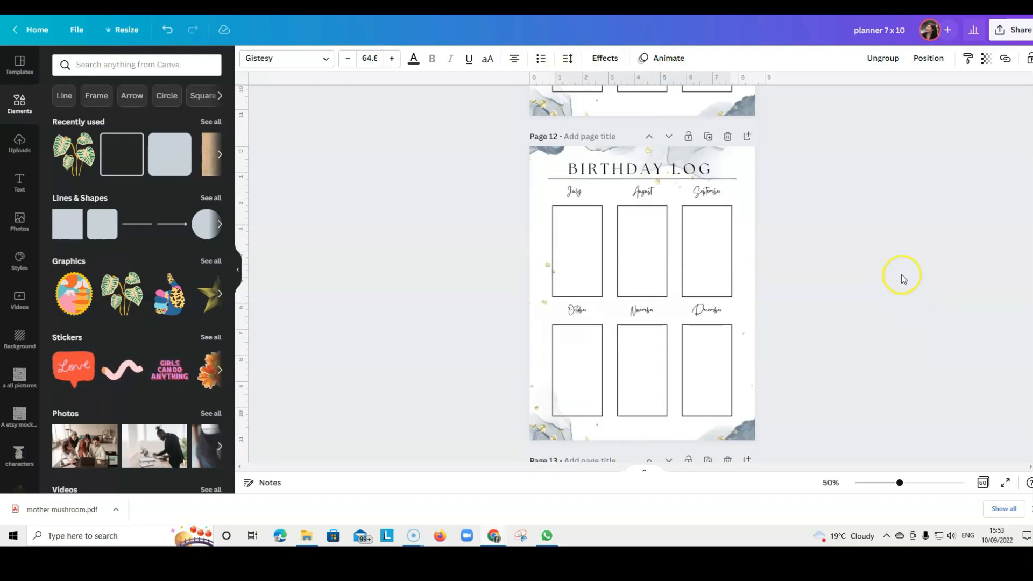
pyautogui.scroll(-3, 902, 283)
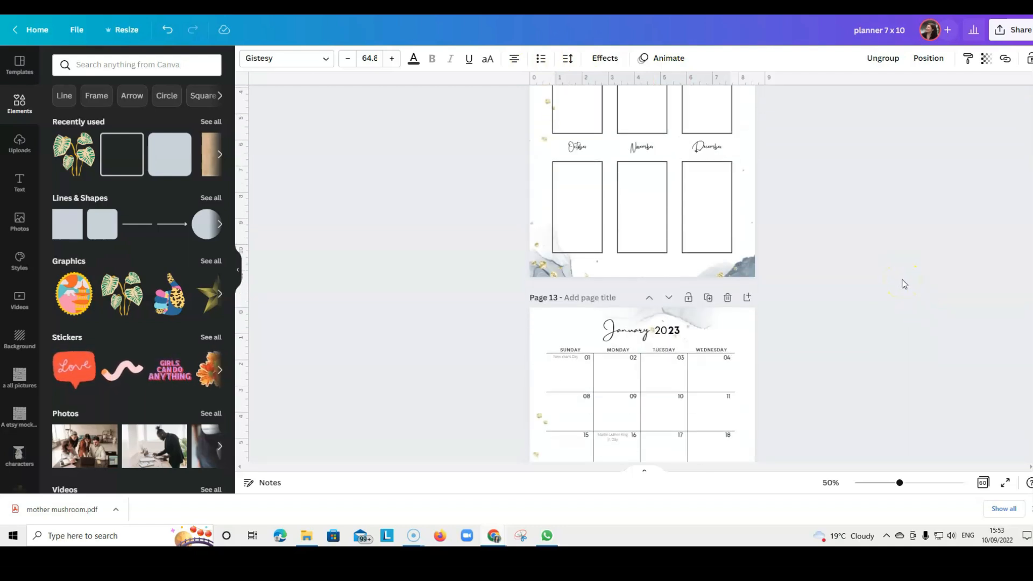
pyautogui.scroll(-2, 864, 240)
pyautogui.scroll(-1, 864, 240)
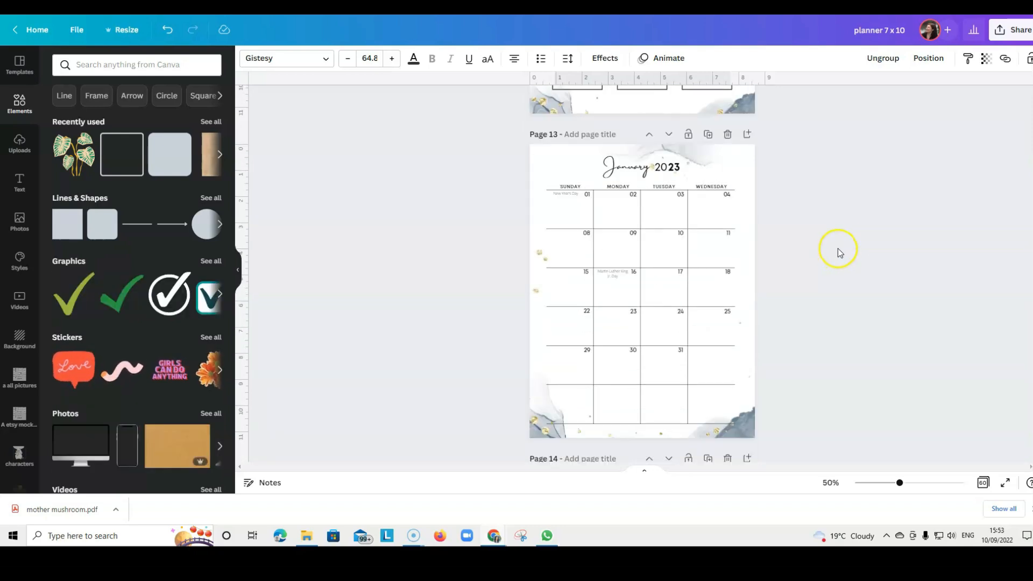
pyautogui.scroll(-1, 847, 241)
pyautogui.scroll(1, 847, 241)
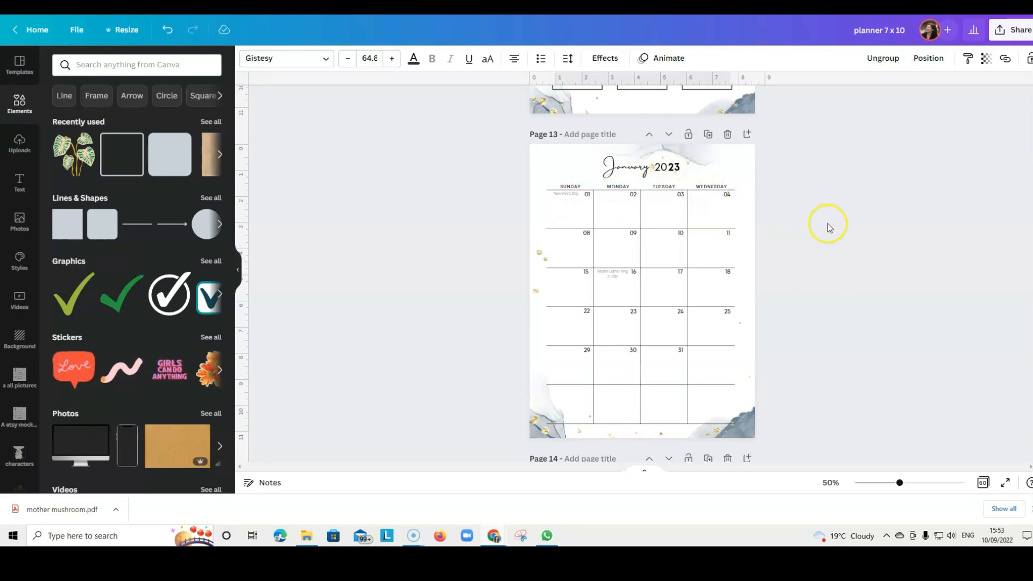
pyautogui.scroll(-5, 848, 224)
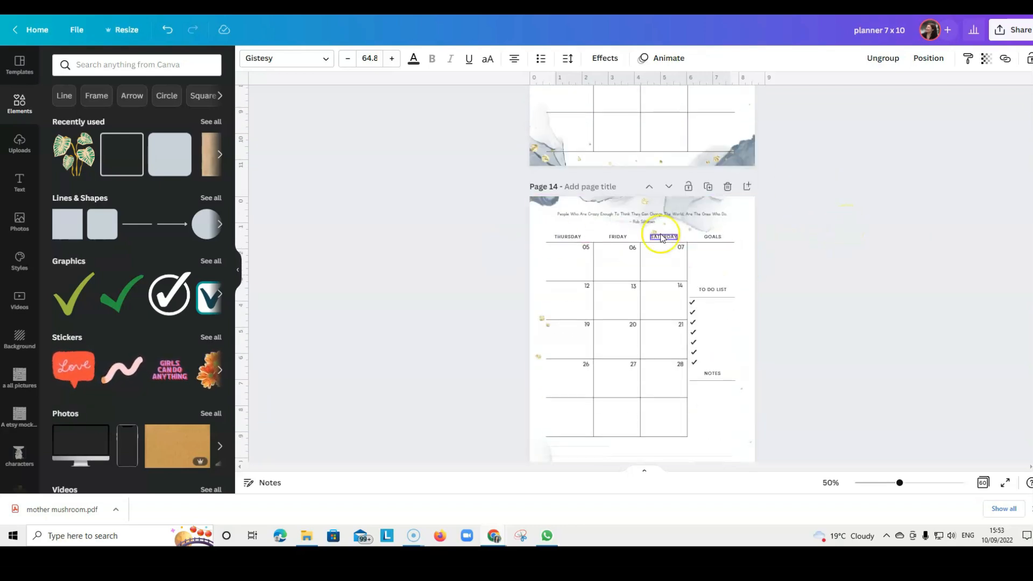
# Show all planner pages in grid view and look over the monthly spreads from January 2023 through December 2024.
pyautogui.click(983, 482)
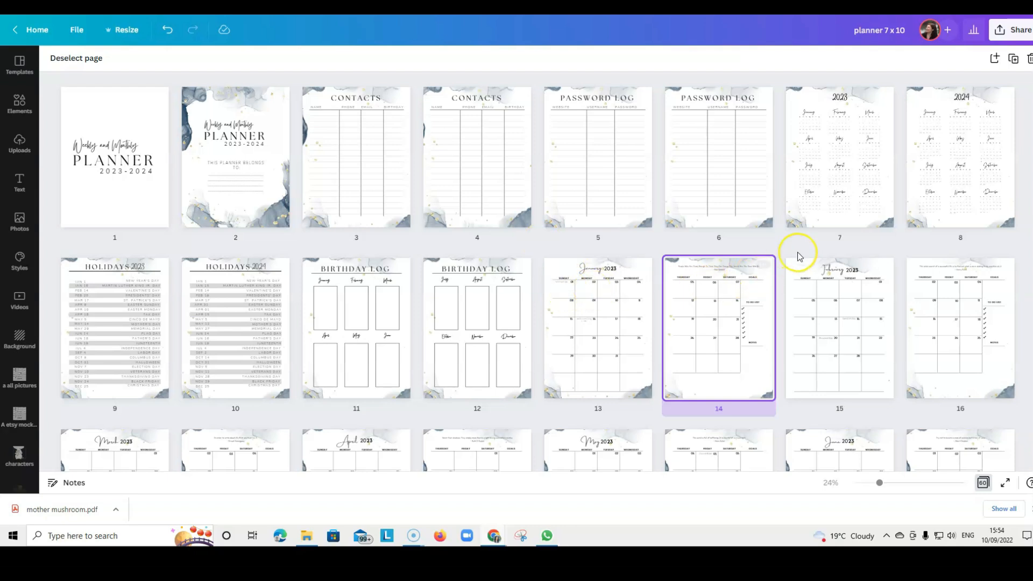
pyautogui.scroll(-2, 888, 340)
pyautogui.scroll(-5, 874, 363)
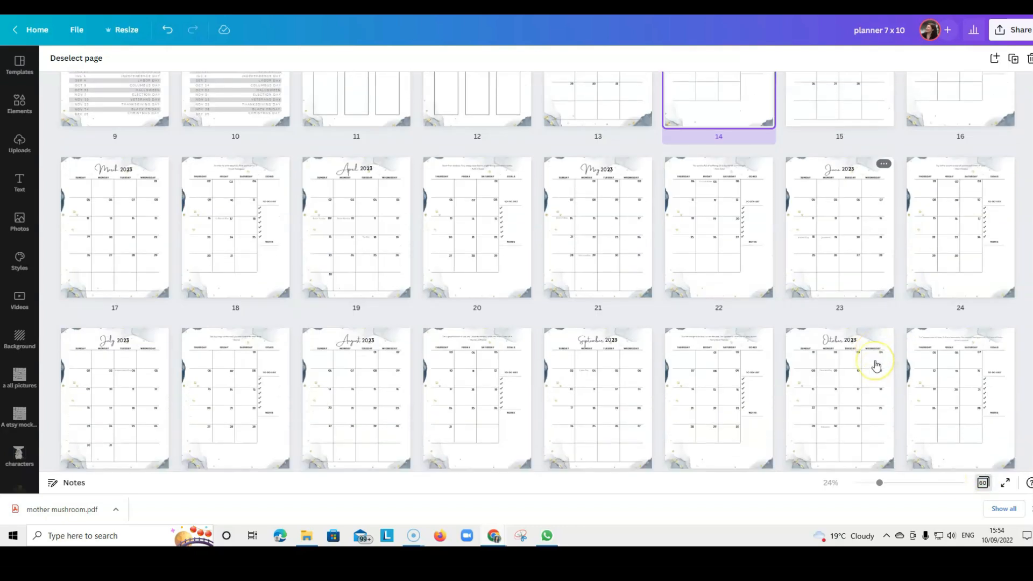
pyautogui.scroll(-2, 724, 270)
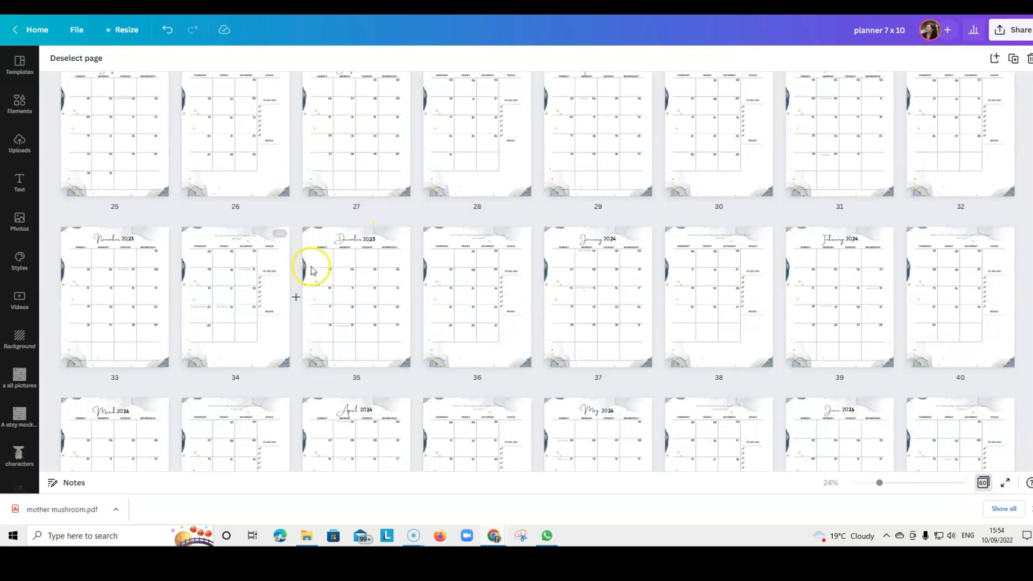
pyautogui.scroll(2, 699, 226)
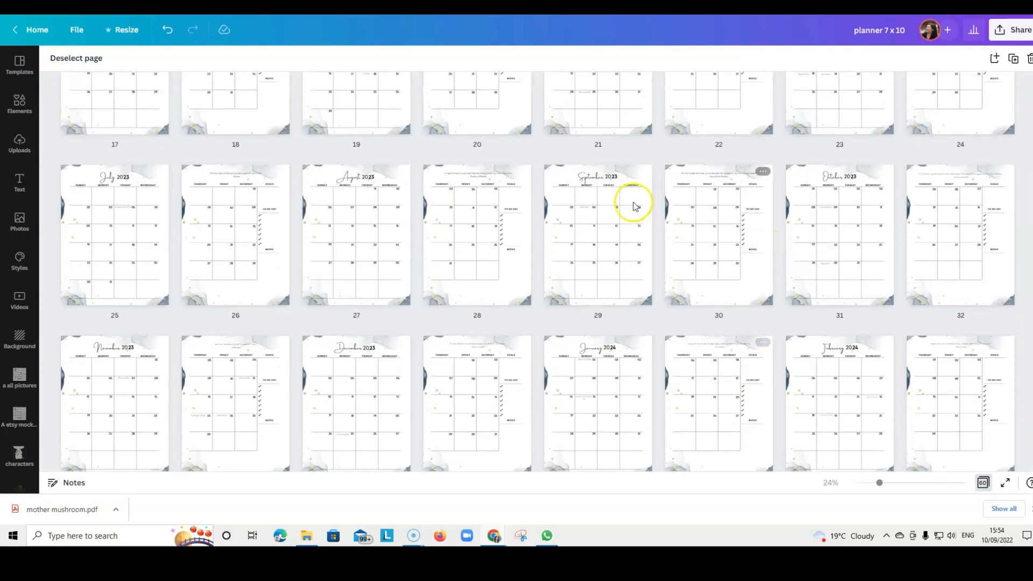
pyautogui.scroll(-2, 630, 365)
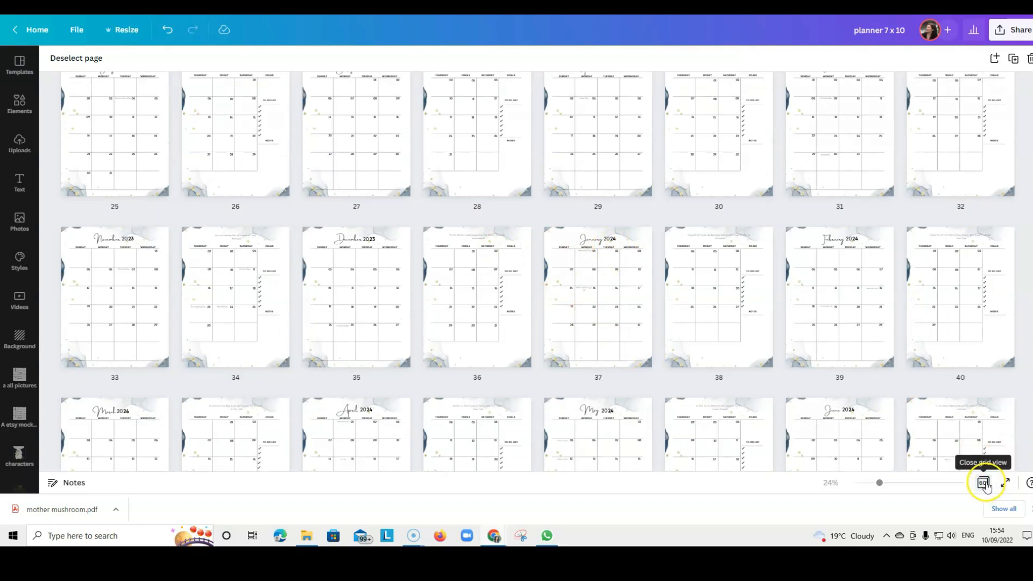
pyautogui.scroll(-8, 445, 371)
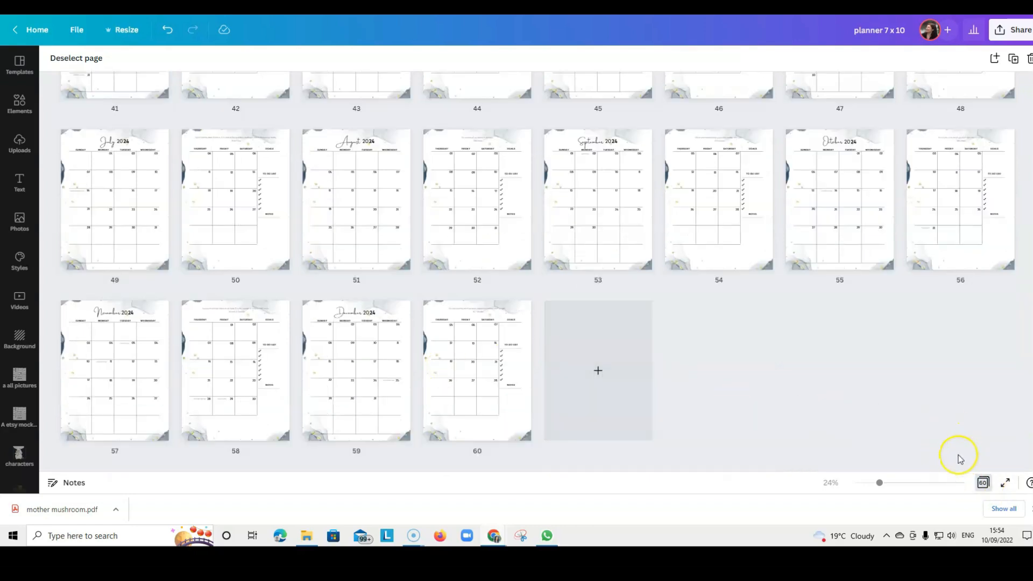
pyautogui.scroll(15, 858, 434)
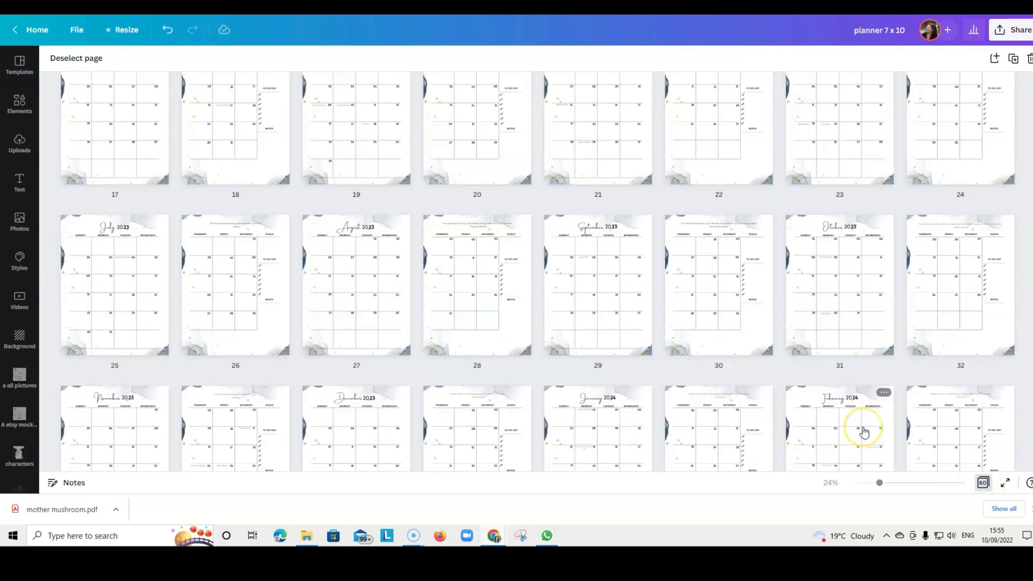
pyautogui.scroll(2, 863, 431)
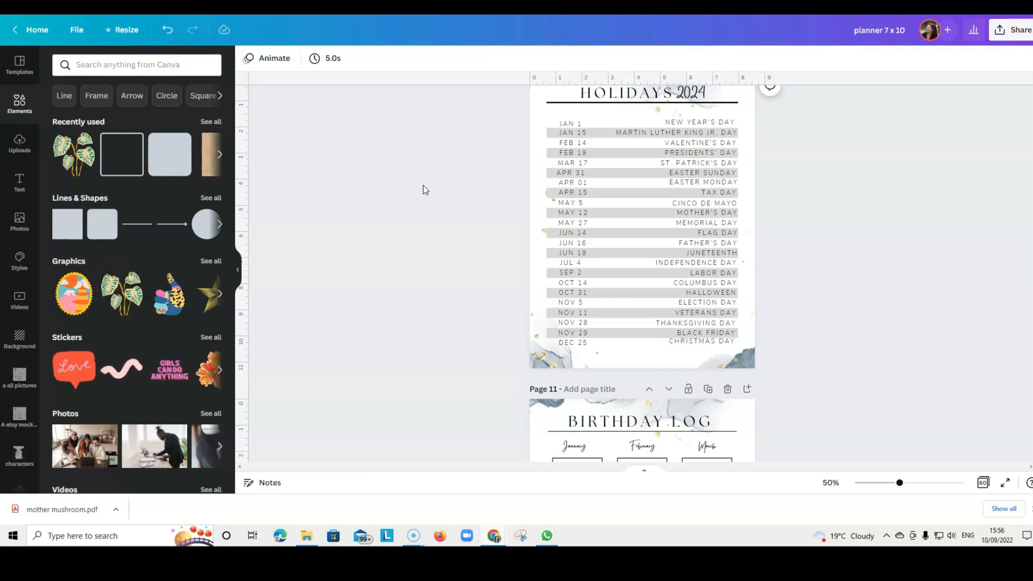
pyautogui.click(428, 180)
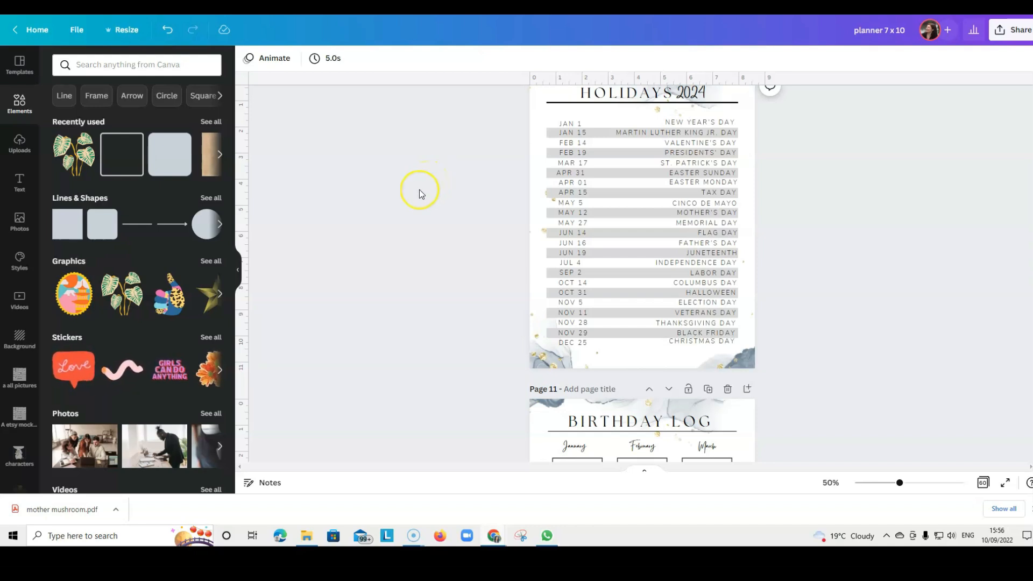
pyautogui.click(428, 186)
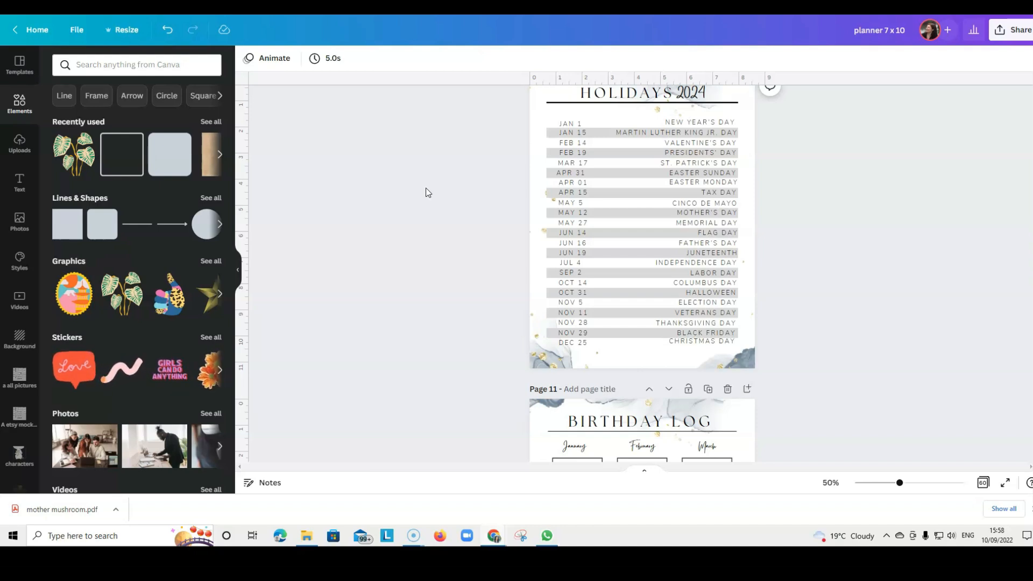
pyautogui.click(846, 212)
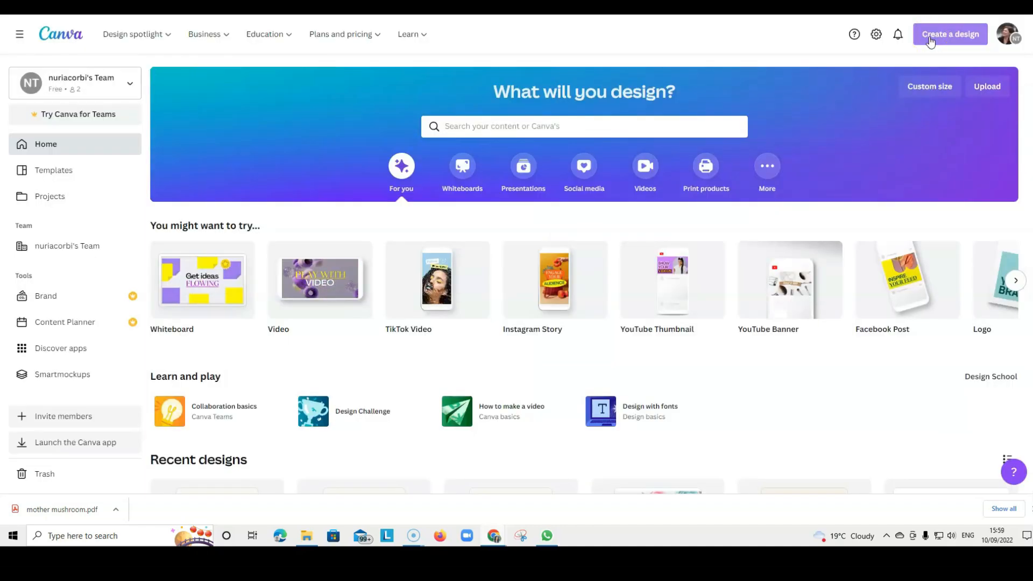
# Create a new blank Spiral Notebook design from the Canva home page.
pyautogui.click(927, 41)
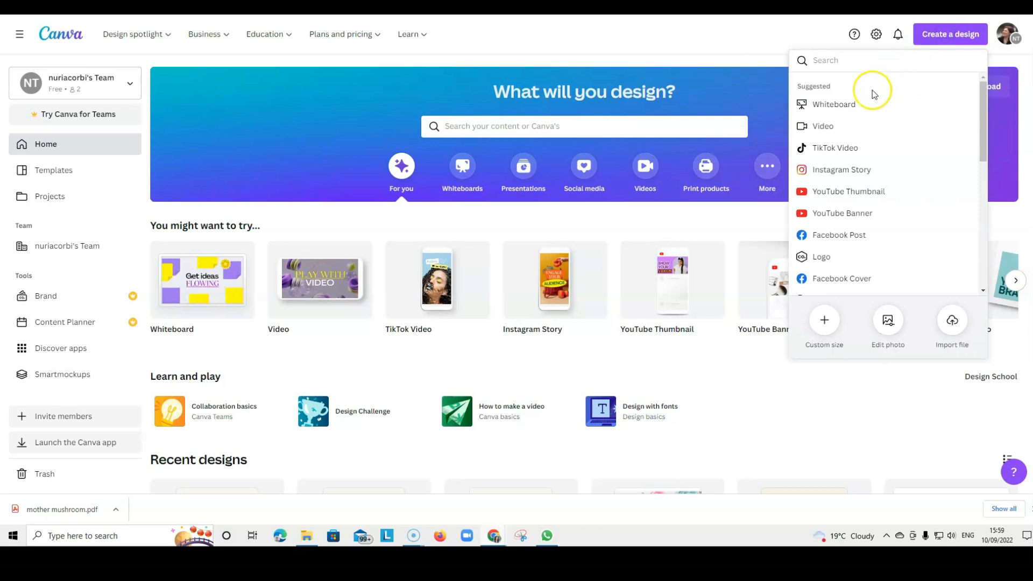
pyautogui.click(824, 62)
pyautogui.write('sp')
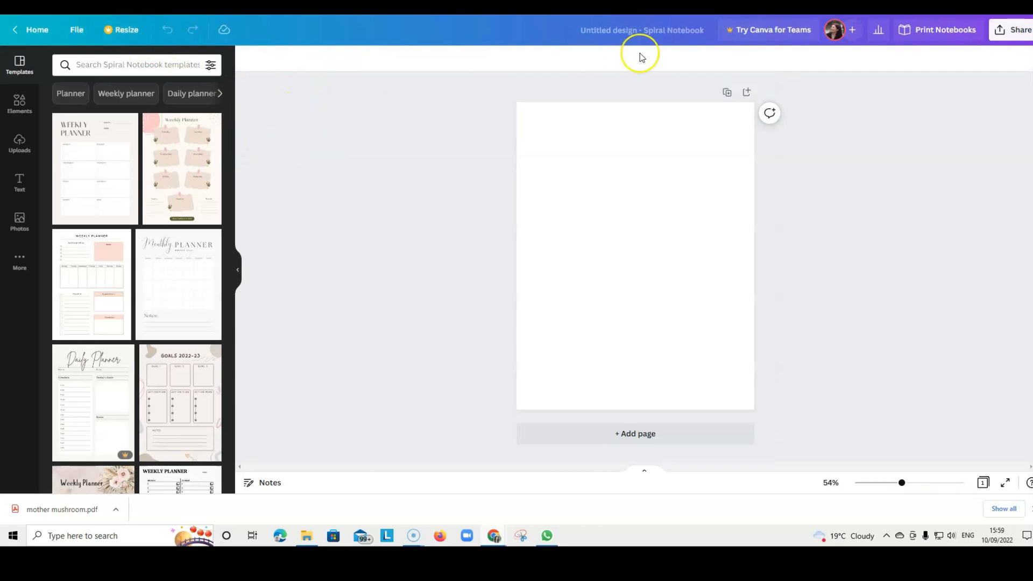
# Check the Spiral Notebook's width and height in the resize options without changing them.
pyautogui.click(122, 29)
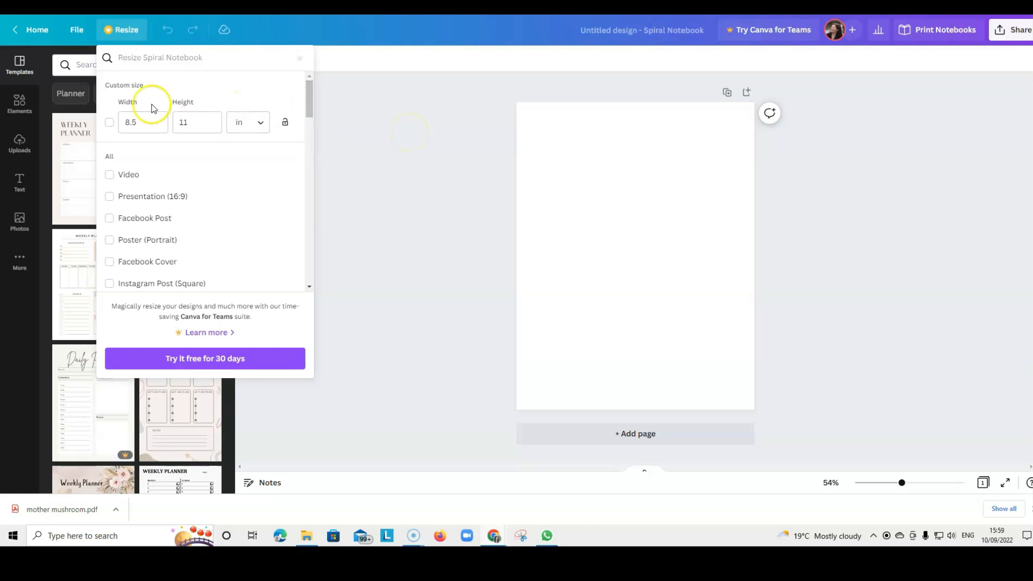
pyautogui.click(199, 114)
pyautogui.click(438, 124)
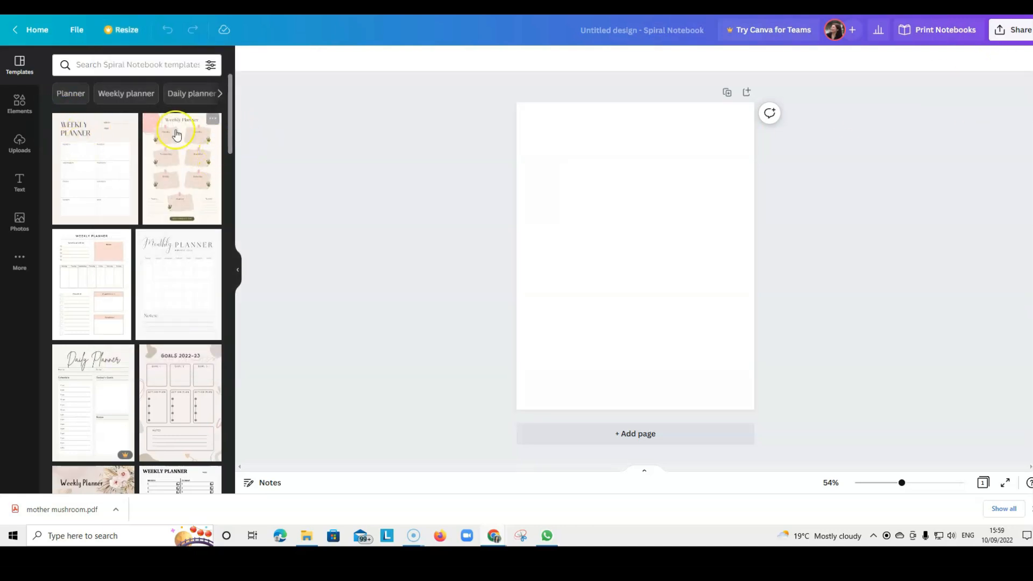
# Look through the suggested planner page templates for the Spiral Notebook, including the weekly, daily, monthly and goal planners.
pyautogui.scroll(-5, 142, 307)
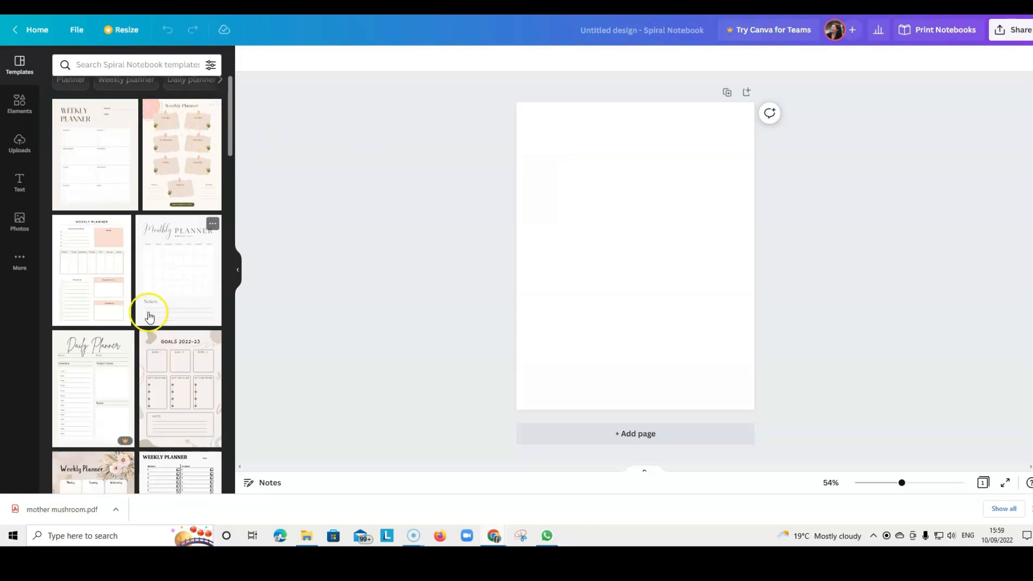
pyautogui.scroll(-2, 147, 308)
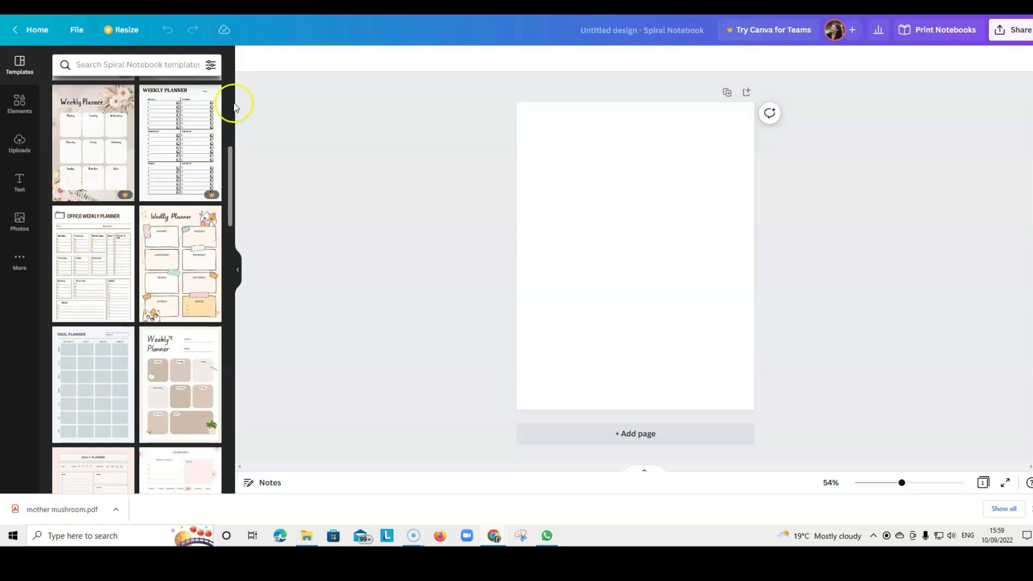
pyautogui.scroll(8, 174, 199)
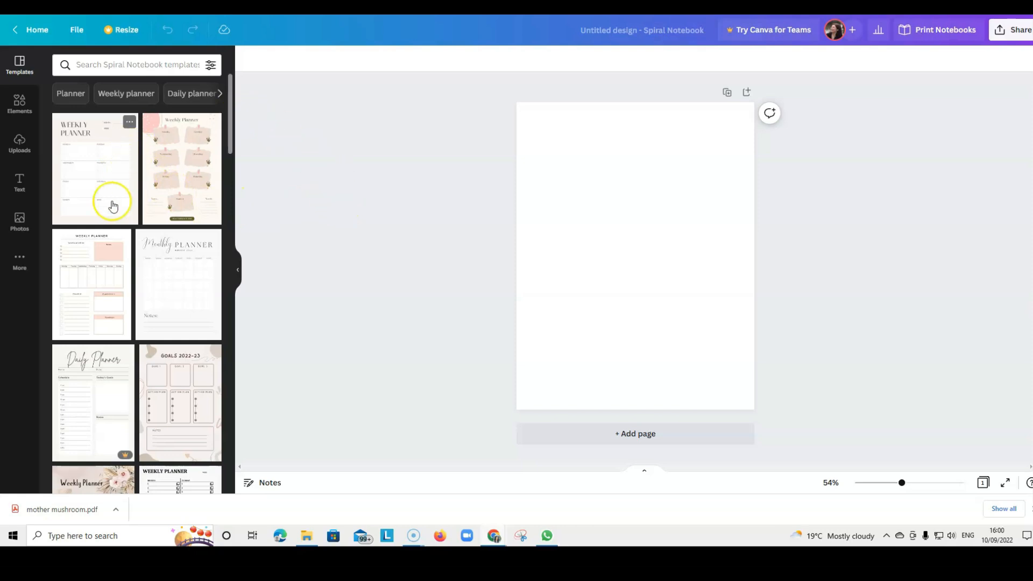
pyautogui.scroll(-2, 193, 251)
pyautogui.scroll(-3, 150, 232)
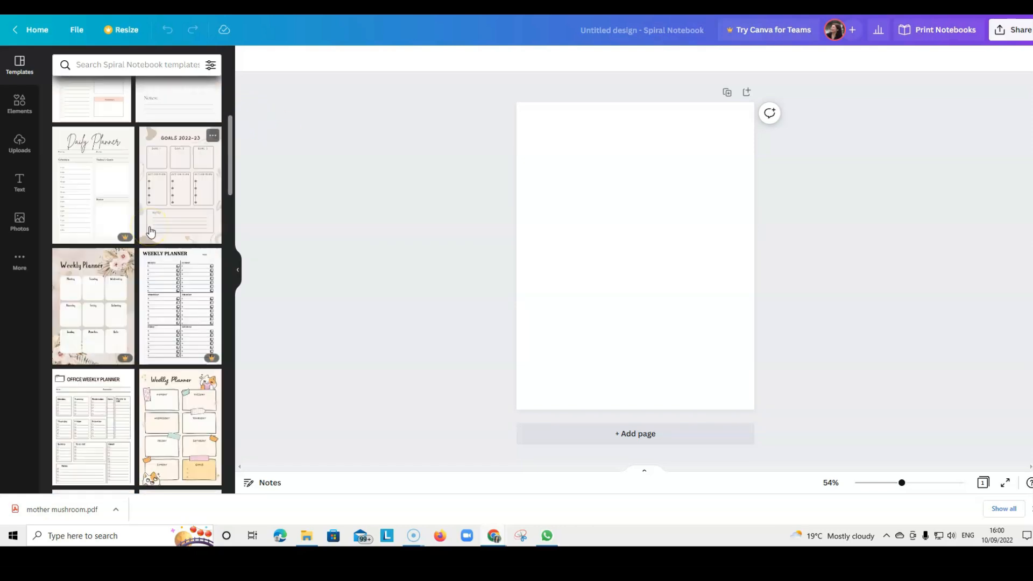
pyautogui.scroll(-3, 151, 232)
pyautogui.scroll(-3, 150, 231)
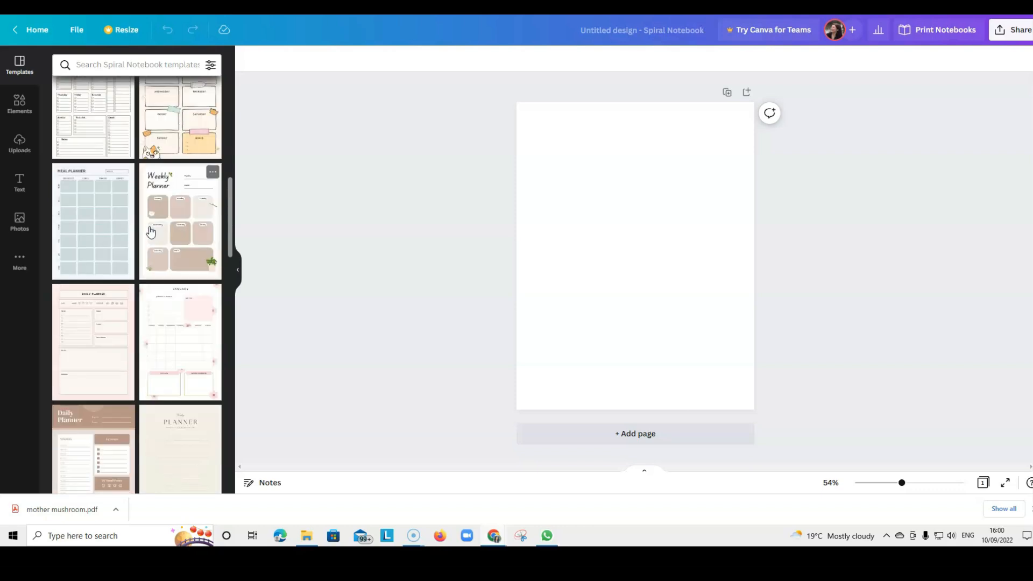
pyautogui.scroll(10, 115, 104)
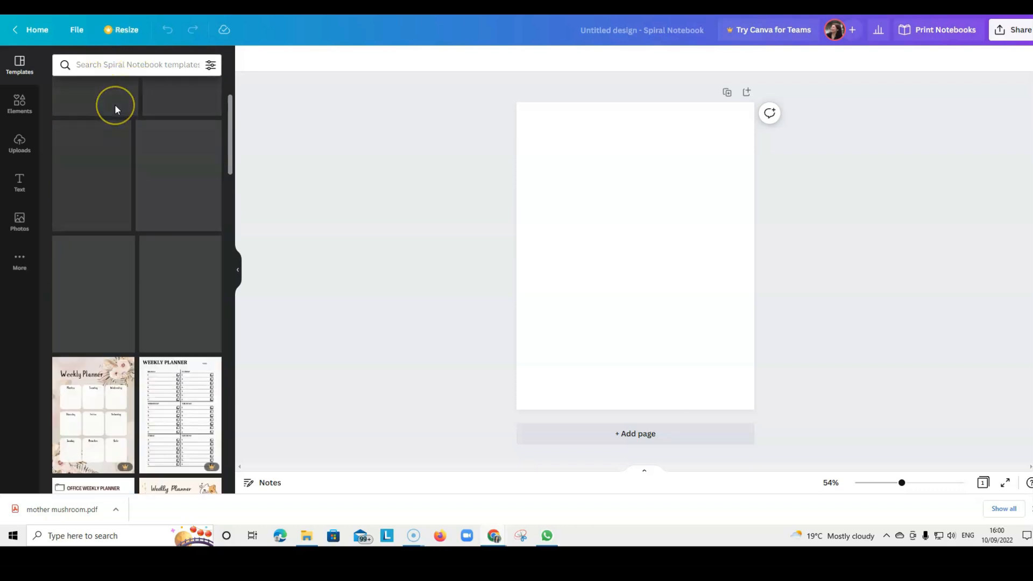
# Search the templates for "planner 2023" and apply the "Calendar 2023" year overview to the blank page.
pyautogui.click(101, 64)
pyautogui.write('planner 2023')
pyautogui.press('Return')
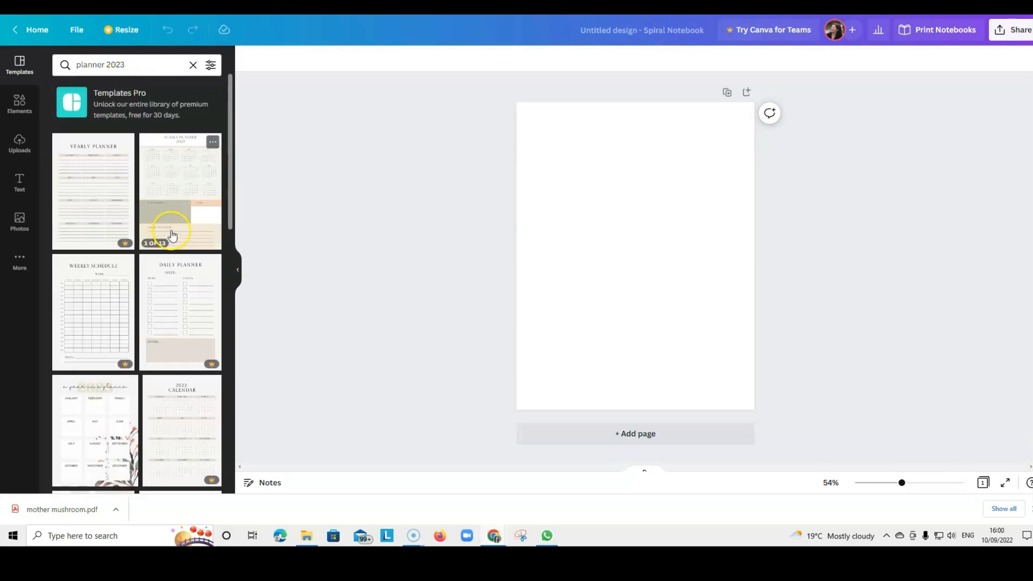
pyautogui.scroll(-2, 172, 235)
pyautogui.scroll(-2, 172, 235)
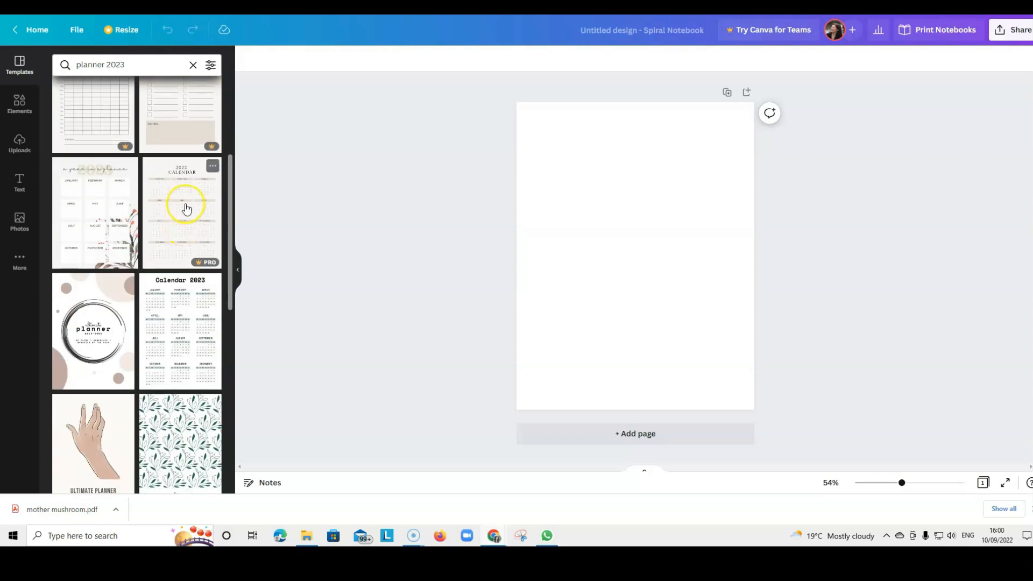
pyautogui.scroll(-2, 181, 223)
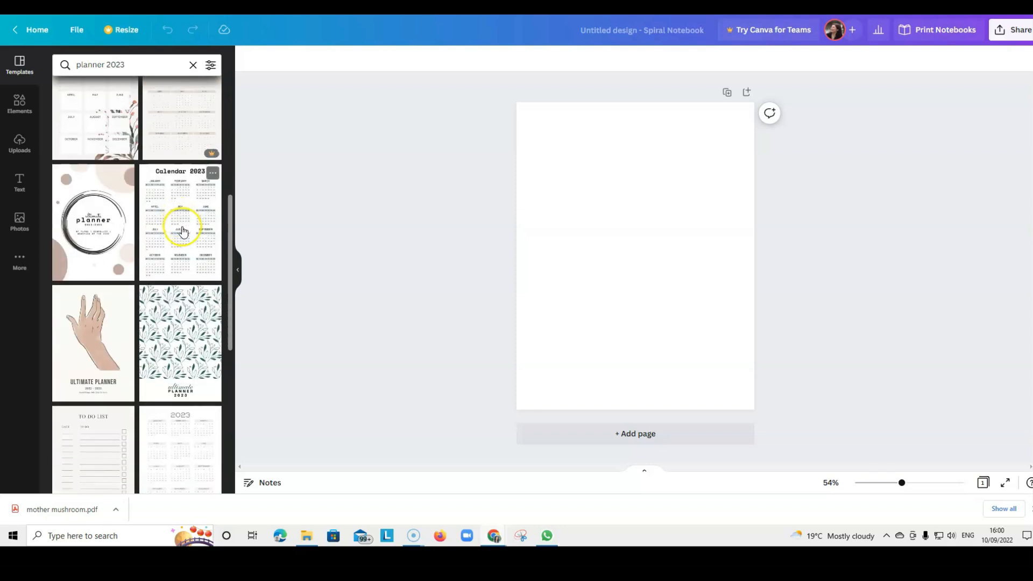
pyautogui.click(183, 224)
pyautogui.click(702, 145)
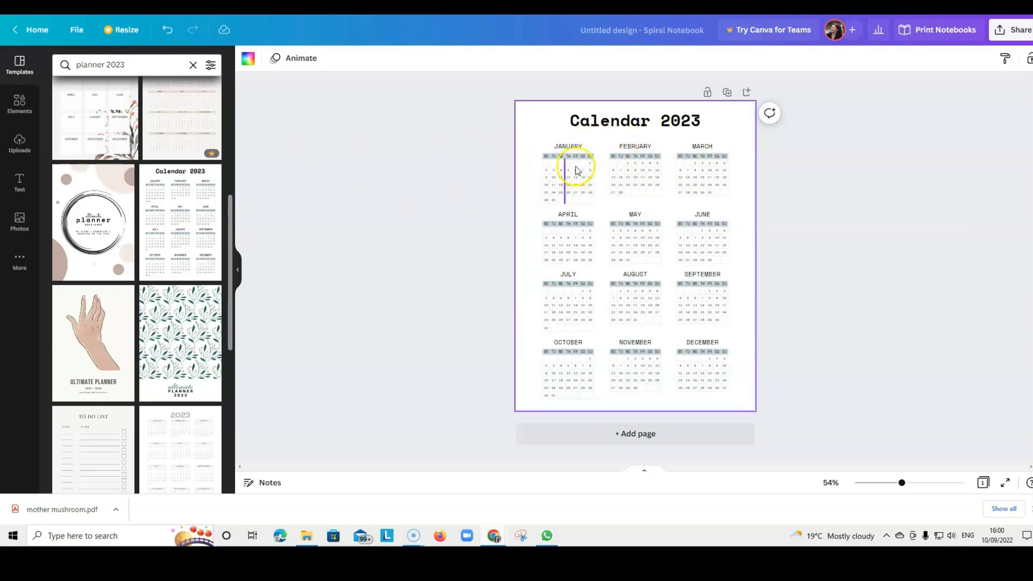
# Set the font of the "Calendar 2023" title to Halimum and add a blank second page.
pyautogui.click(604, 128)
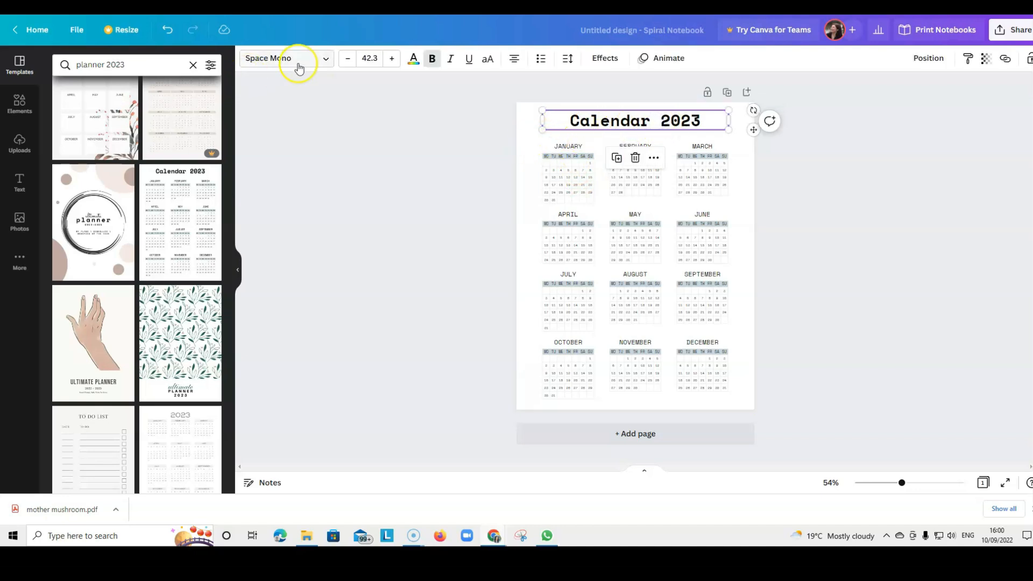
pyautogui.click(299, 69)
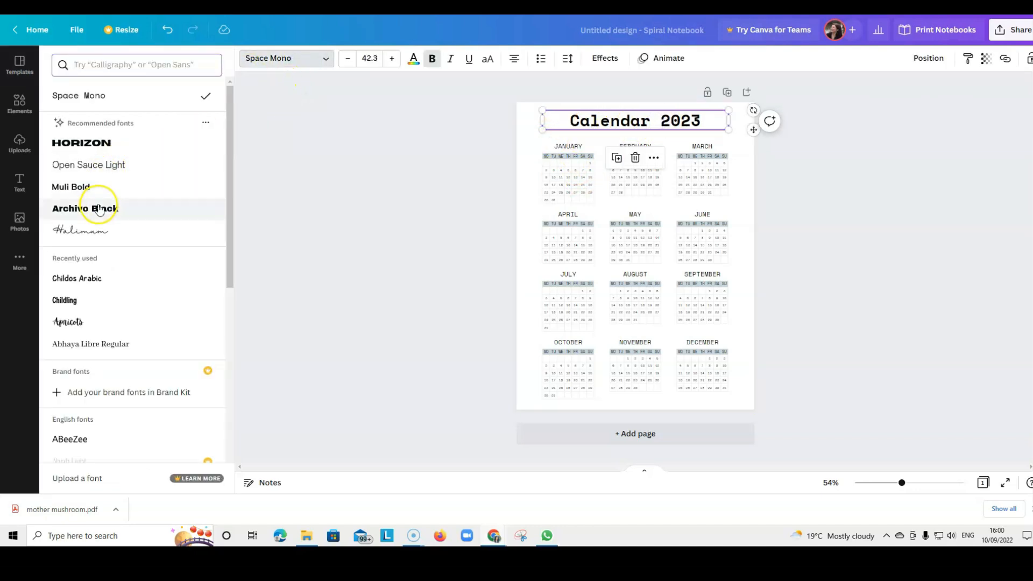
pyautogui.click(80, 230)
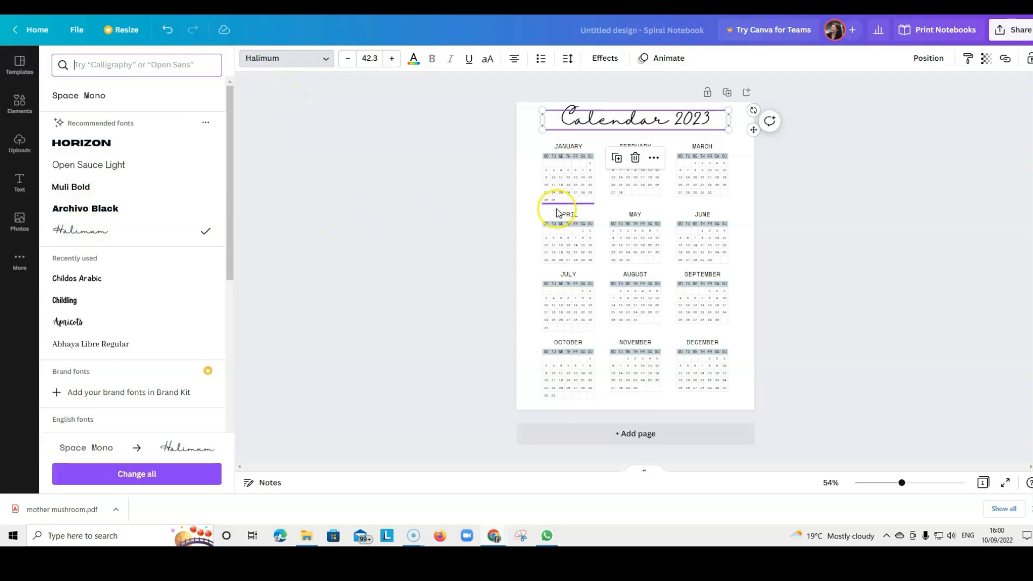
pyautogui.click(557, 213)
pyautogui.click(533, 200)
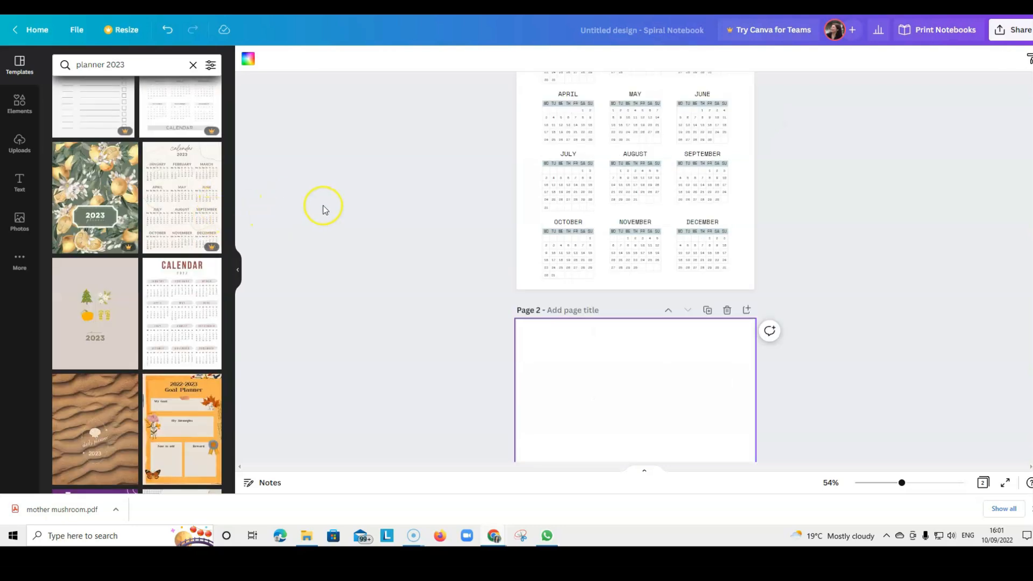
# Look through the remaining "planner 2023" templates for a layout that suits the second page.
pyautogui.scroll(-4, 324, 205)
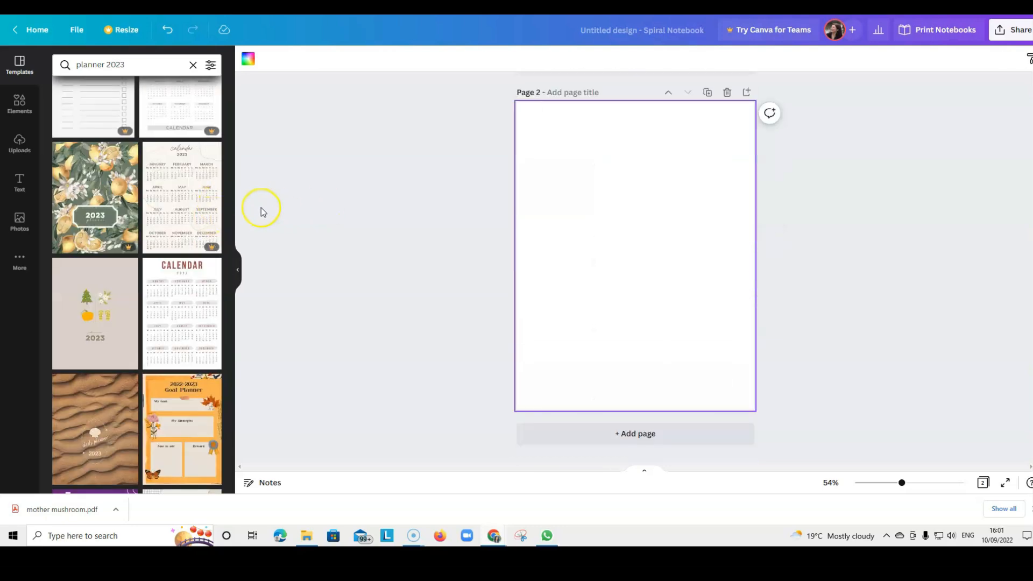
pyautogui.scroll(-4, 178, 219)
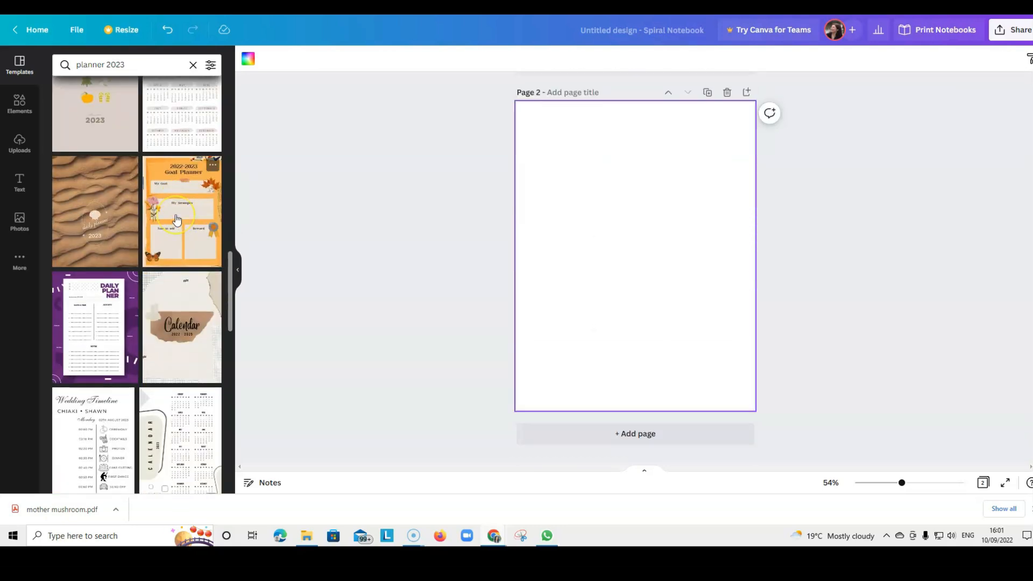
pyautogui.scroll(-5, 177, 219)
pyautogui.scroll(-10, 125, 256)
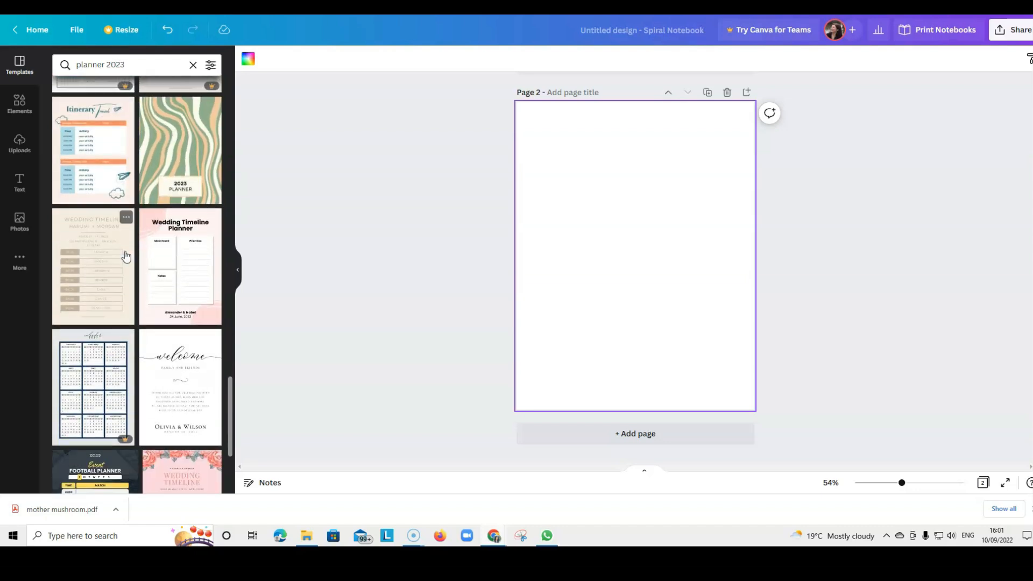
pyautogui.scroll(-5, 125, 256)
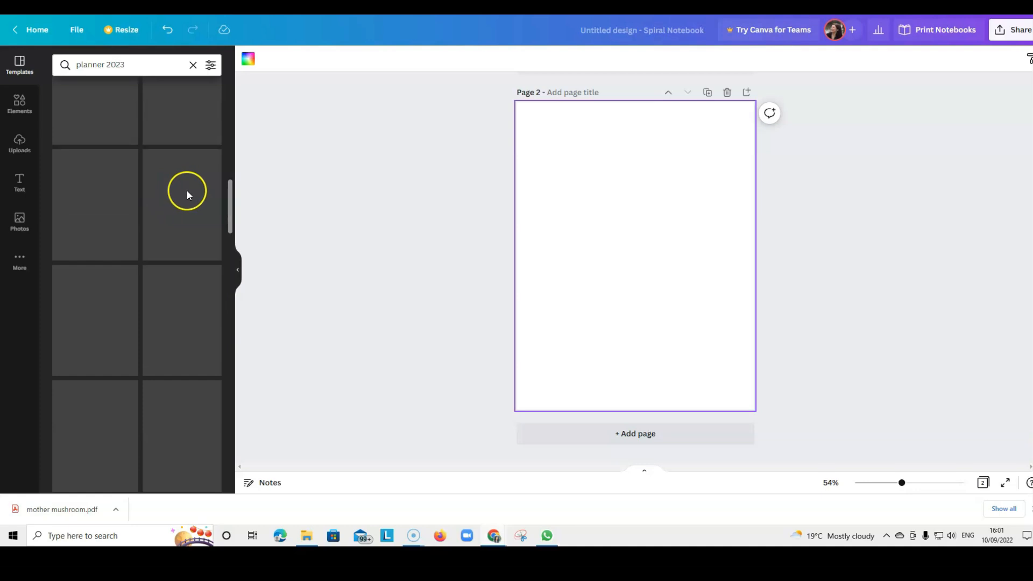
pyautogui.moveTo(229, 195); pyautogui.dragTo(229, 93)
# Search the templates for "planner january 2023".
pyautogui.click(136, 66)
pyautogui.press('BackSpace')
pyautogui.press('BackSpace')
pyautogui.press('BackSpace')
pyautogui.press('BackSpace')
pyautogui.press('BackSpace')
pyautogui.press('BackSpace')
pyautogui.press('BackSpace')
pyautogui.press('BackSpace')
pyautogui.press('BackSpace')
pyautogui.write('nner january 202')
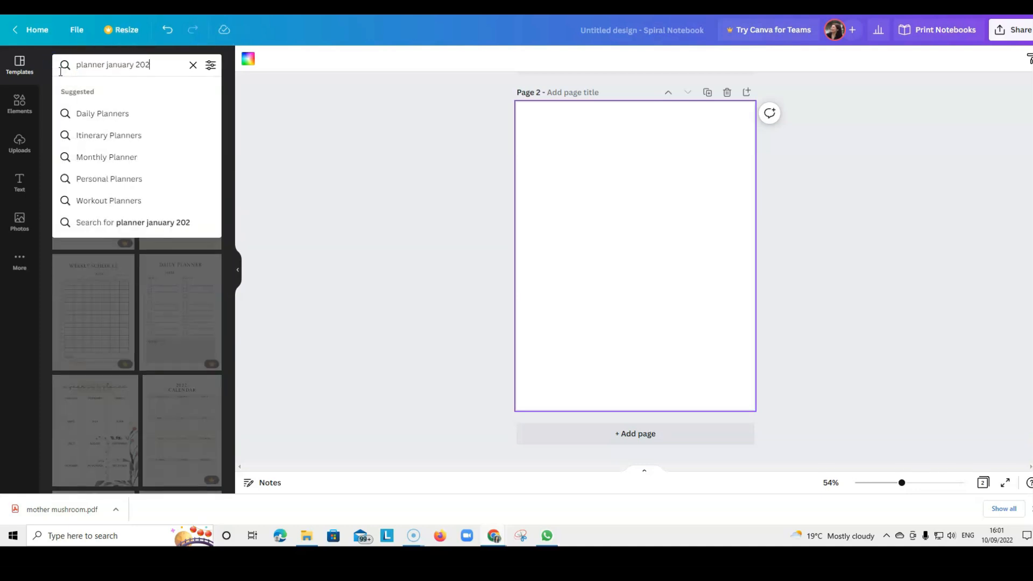
pyautogui.write('3')
pyautogui.press('Return')
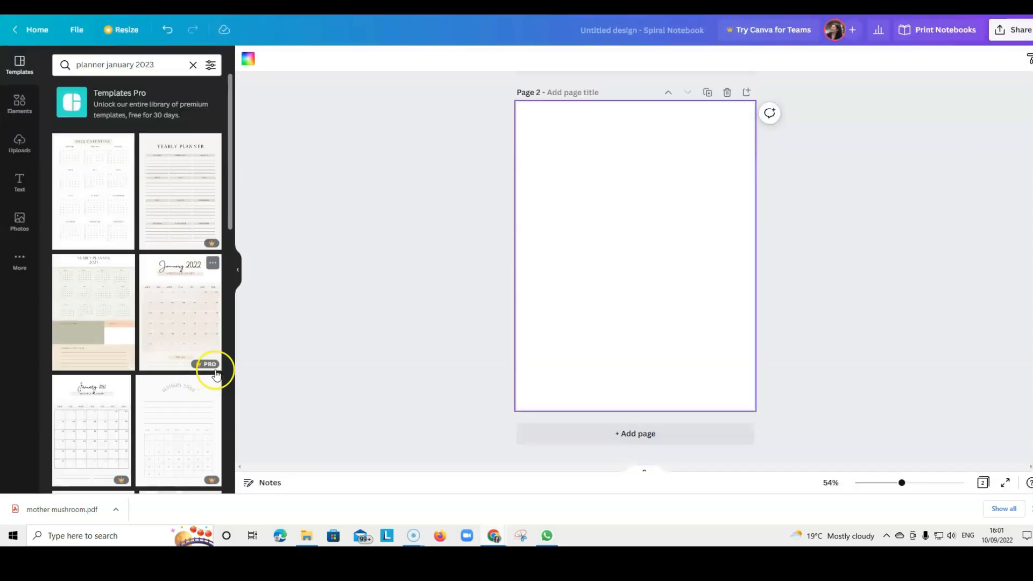
# Apply the January page of the Pastel Colorful Monthly planner to page 2 and change its title to "JANUARY 2023".
pyautogui.scroll(-3, 96, 338)
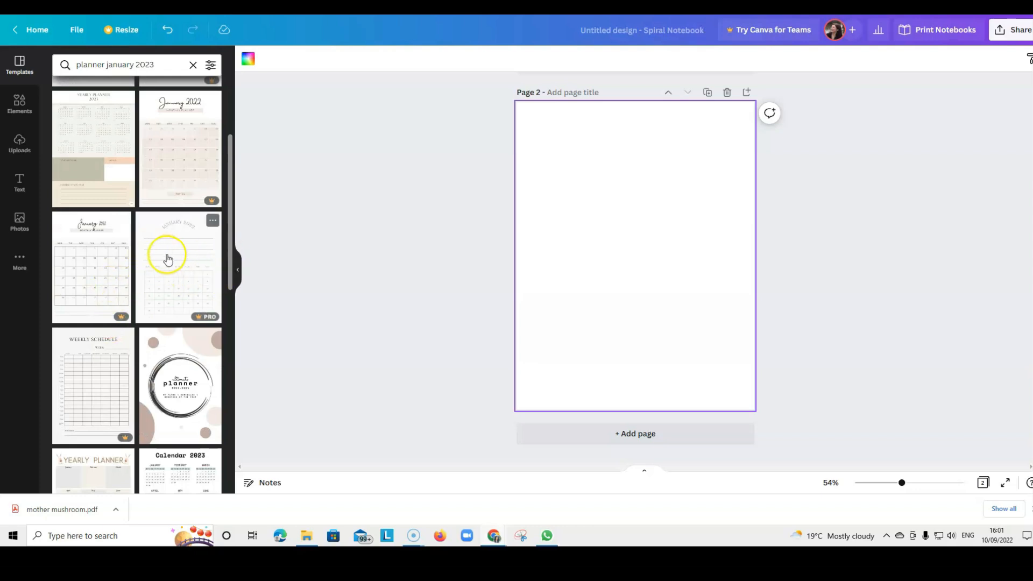
pyautogui.scroll(-5, 176, 260)
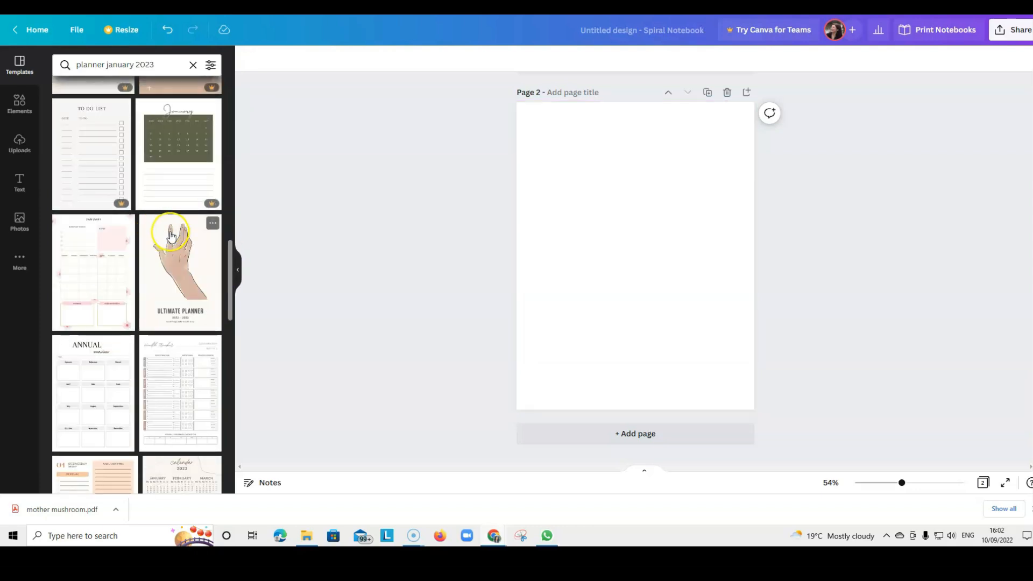
pyautogui.scroll(-2, 171, 236)
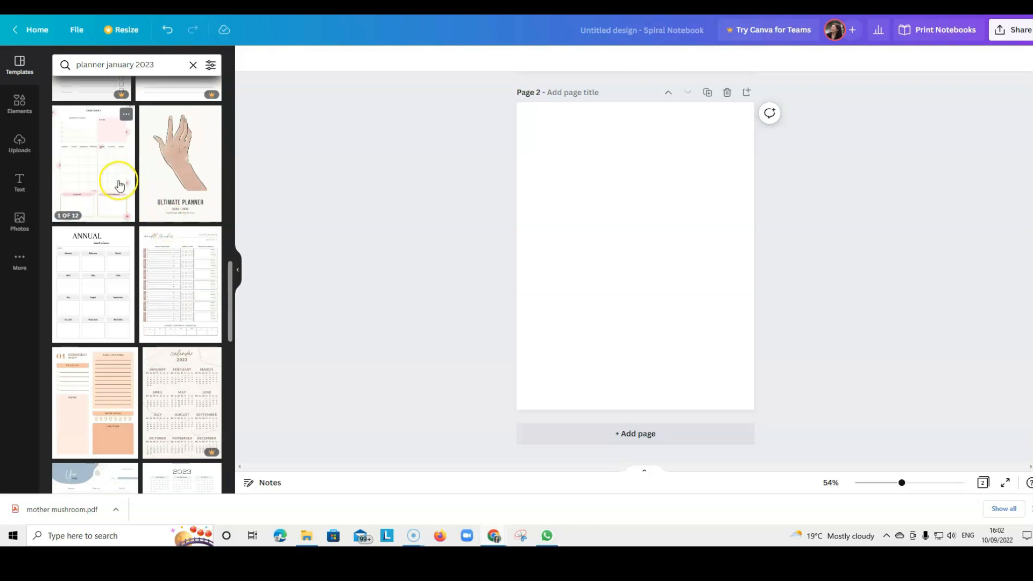
pyautogui.click(95, 160)
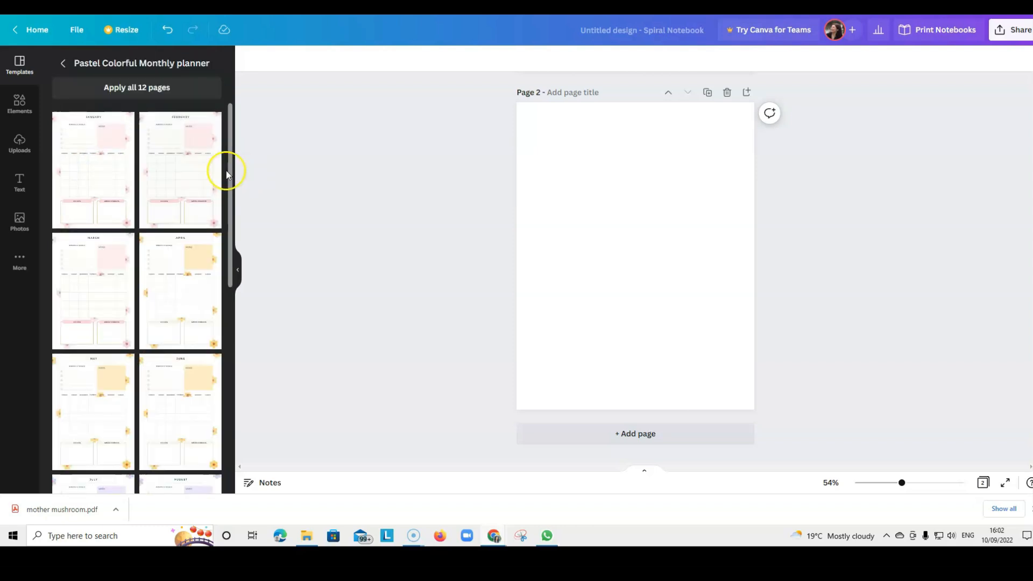
pyautogui.click(87, 165)
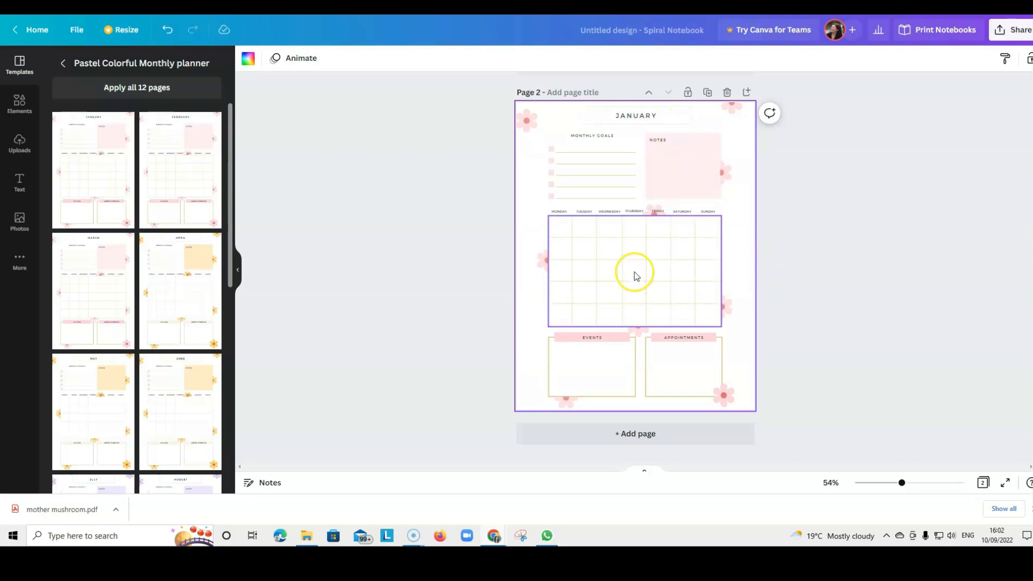
pyautogui.click(581, 238)
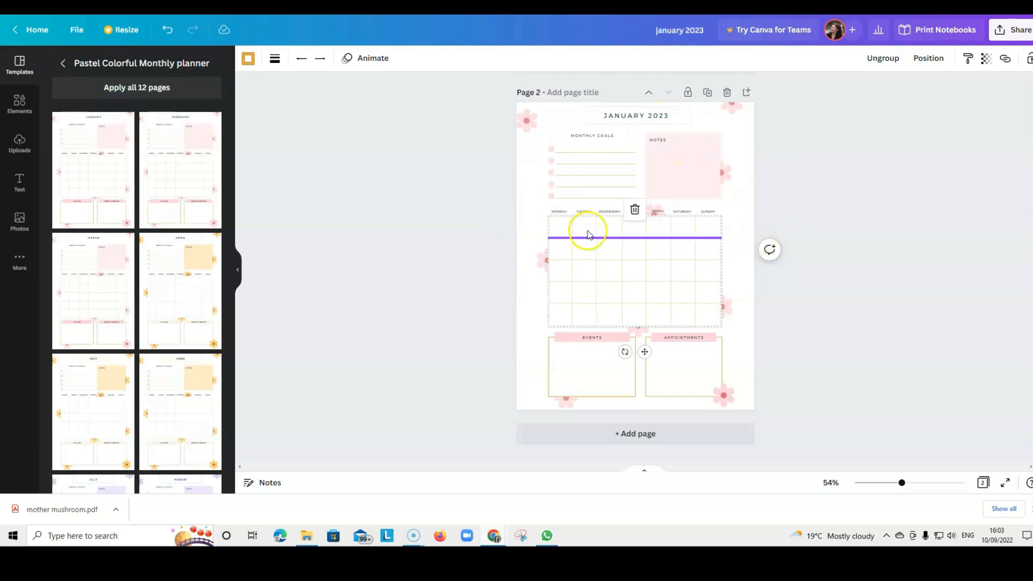
# Add a heading reading 1, shrink it to font size 18.8 and place it in the first Sunday cell of the January calendar grid.
pyautogui.click(715, 227)
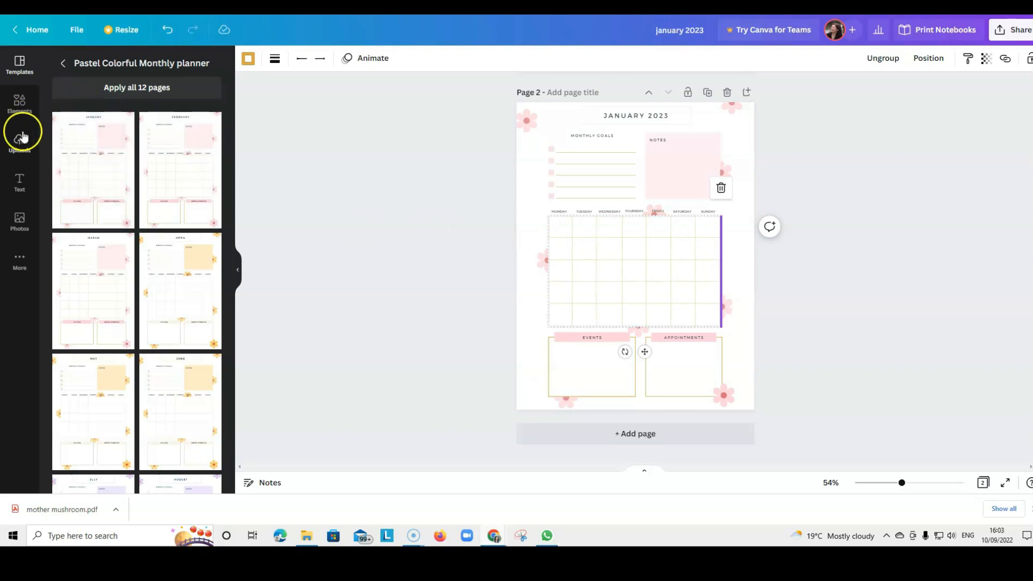
pyautogui.click(20, 185)
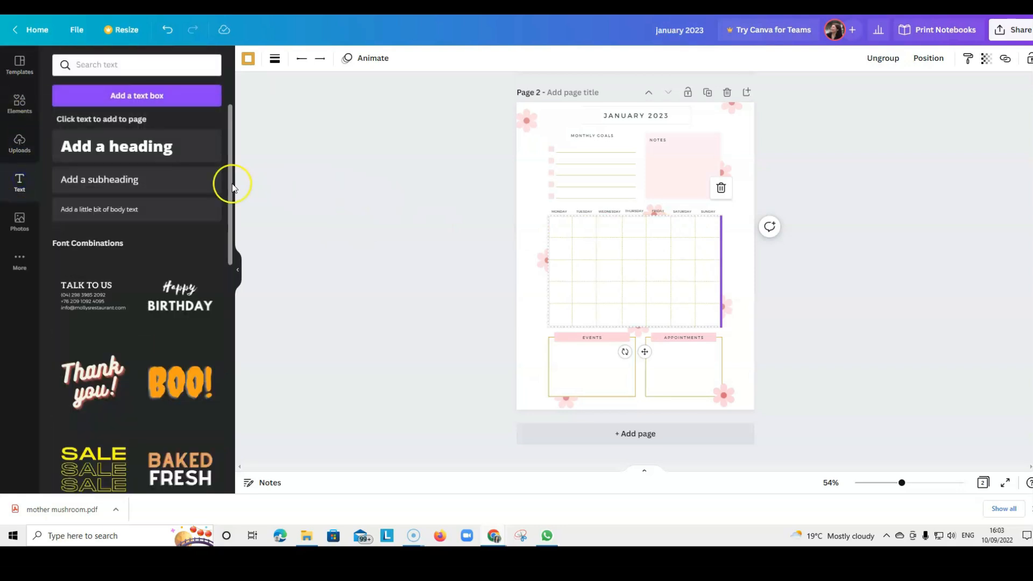
pyautogui.click(157, 153)
pyautogui.click(638, 379)
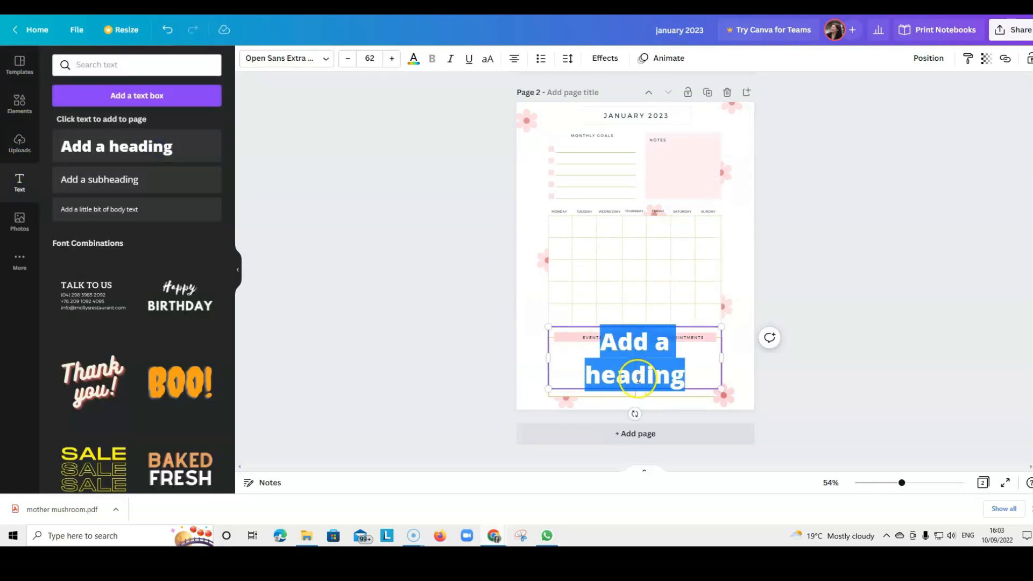
pyautogui.write('1')
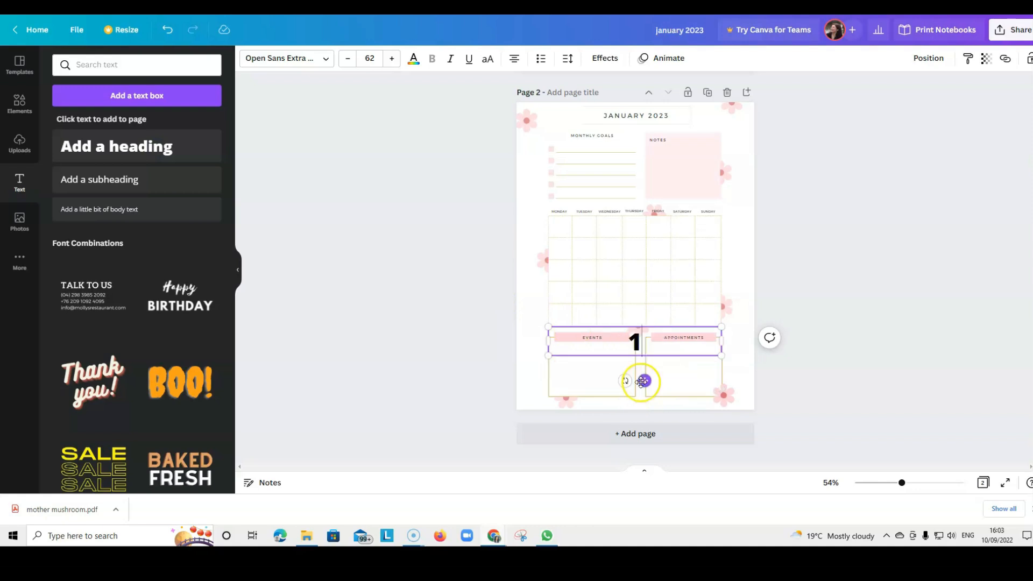
pyautogui.moveTo(548, 341); pyautogui.dragTo(697, 345)
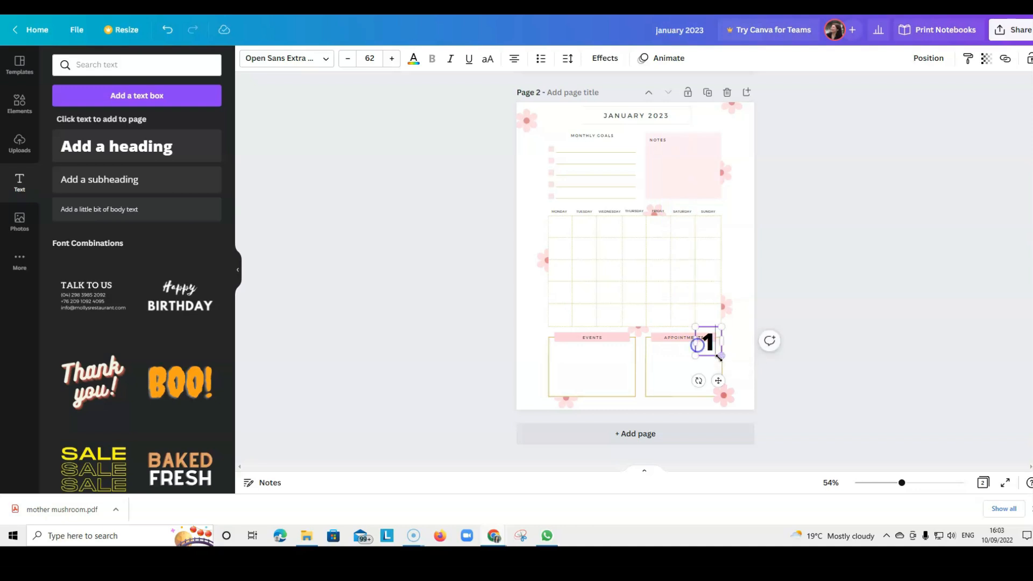
pyautogui.moveTo(717, 381); pyautogui.dragTo(707, 223)
# Duplicate the date number, place the copy in the second row's Monday cell and change its text to 2.
pyautogui.hotkey('ctrl', 'd')
pyautogui.moveTo(715, 265); pyautogui.dragTo(580, 270)
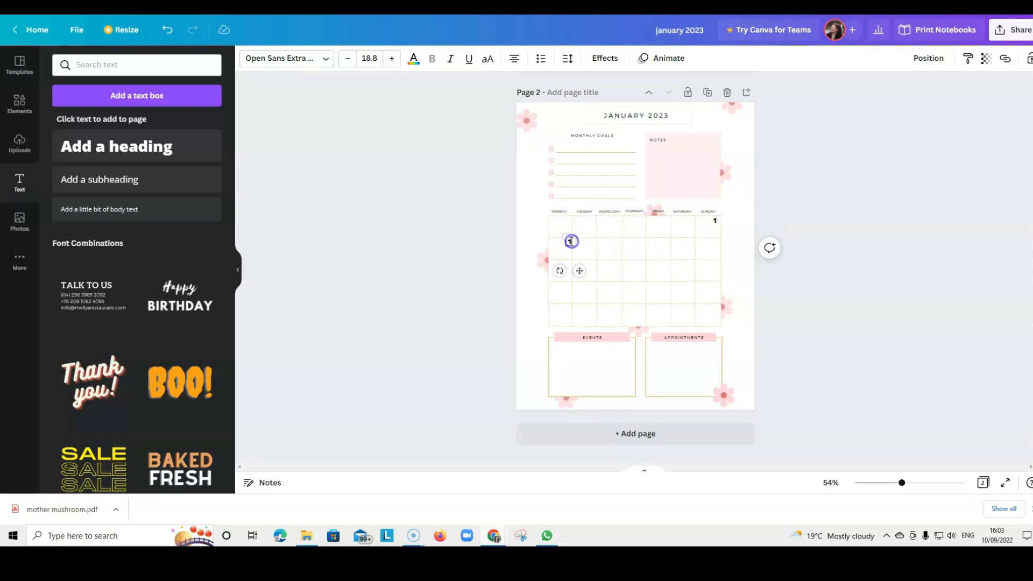
pyautogui.write('2')
pyautogui.click(318, 115)
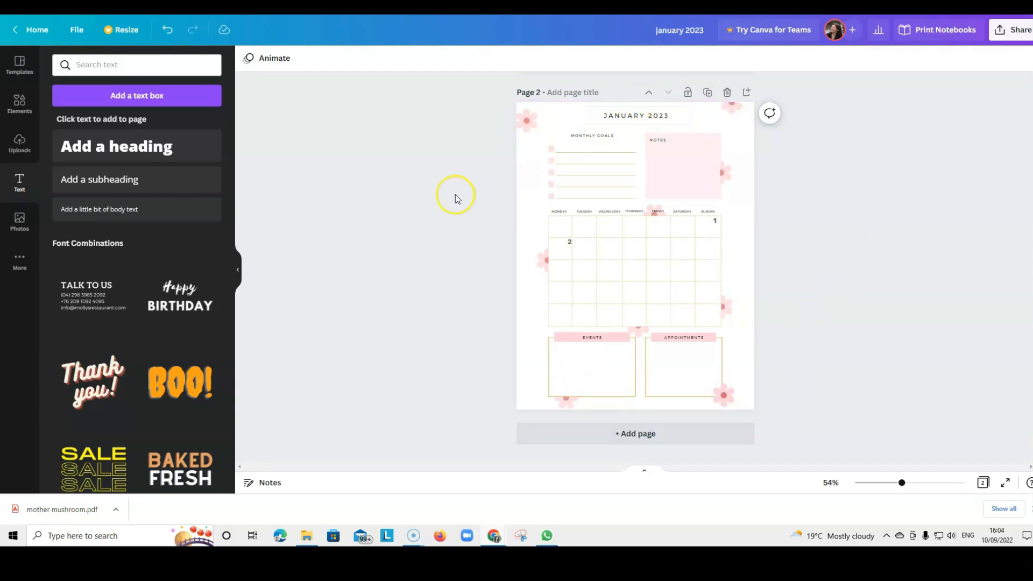
# Delete the flower decorations in the January page's two upper corners and beside the Notes box.
pyautogui.click(526, 123)
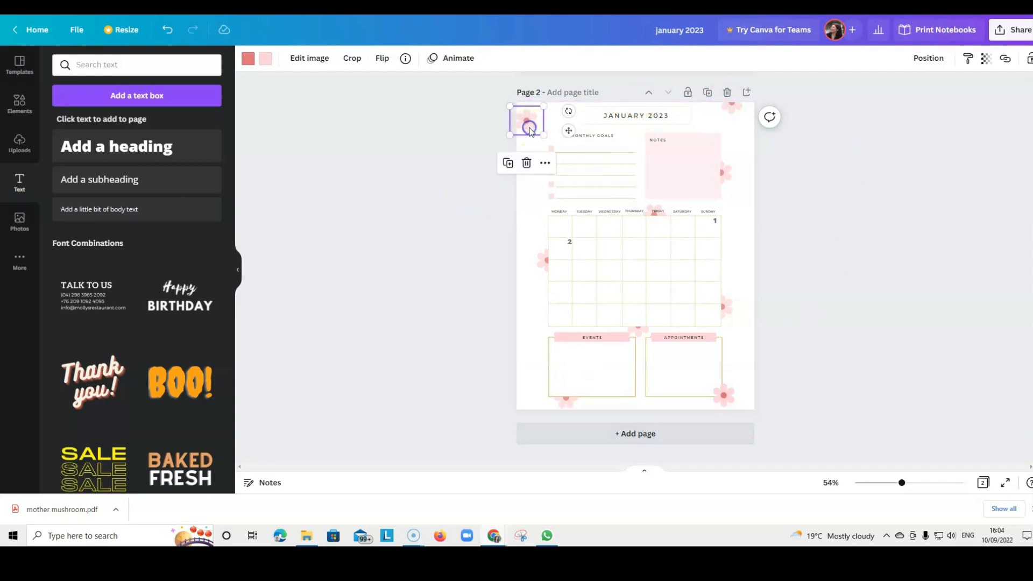
pyautogui.click(526, 163)
pyautogui.click(728, 107)
pyautogui.click(731, 143)
pyautogui.click(726, 181)
pyautogui.click(728, 130)
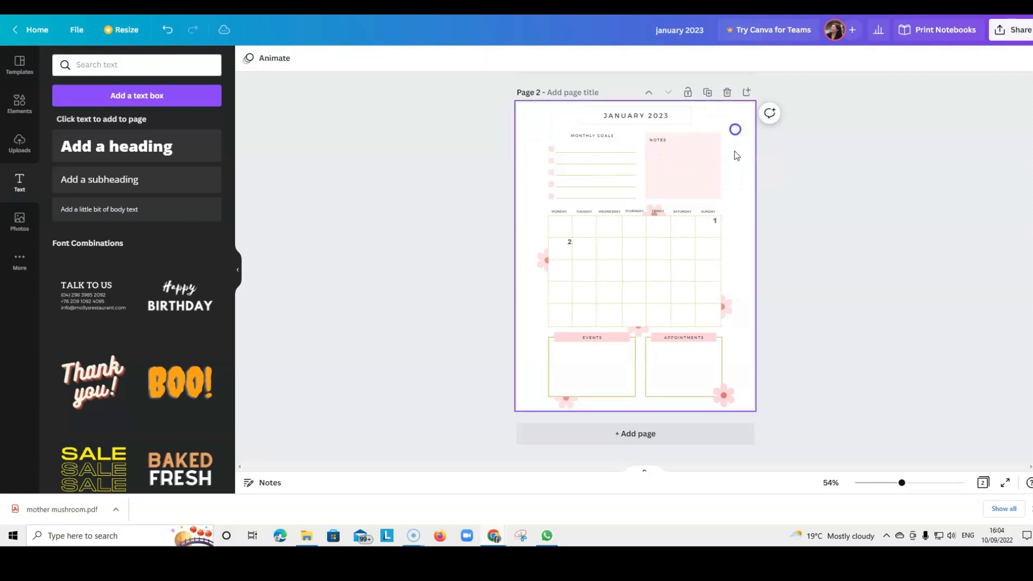
# Delete the remaining flower decorations around the January page's calendar grid and the Events and Appointments boxes.
pyautogui.click(731, 307)
pyautogui.press('Delete')
pyautogui.click(652, 208)
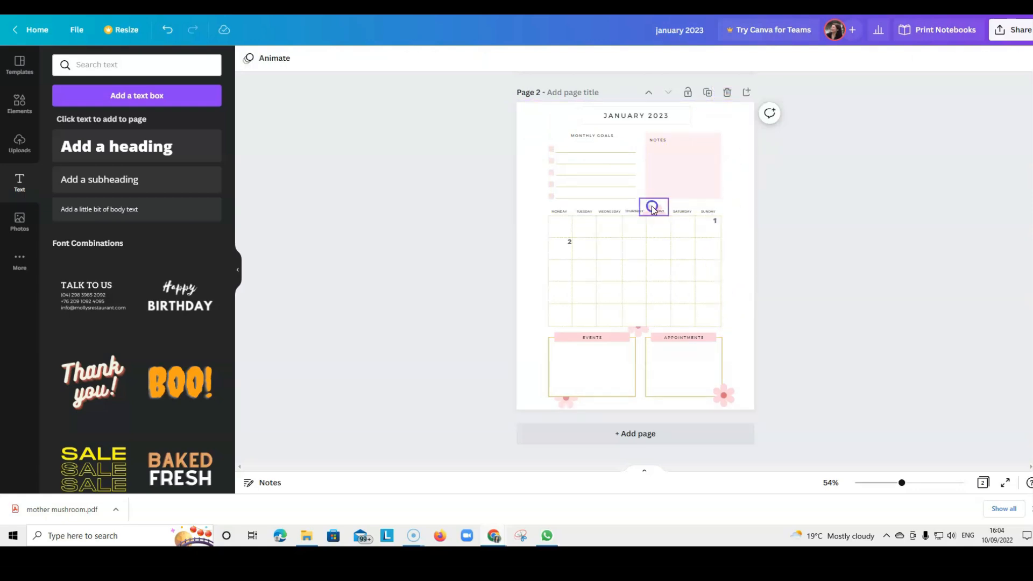
pyautogui.click(656, 169)
pyautogui.click(569, 412)
pyautogui.click(566, 369)
pyautogui.click(723, 396)
pyautogui.click(724, 354)
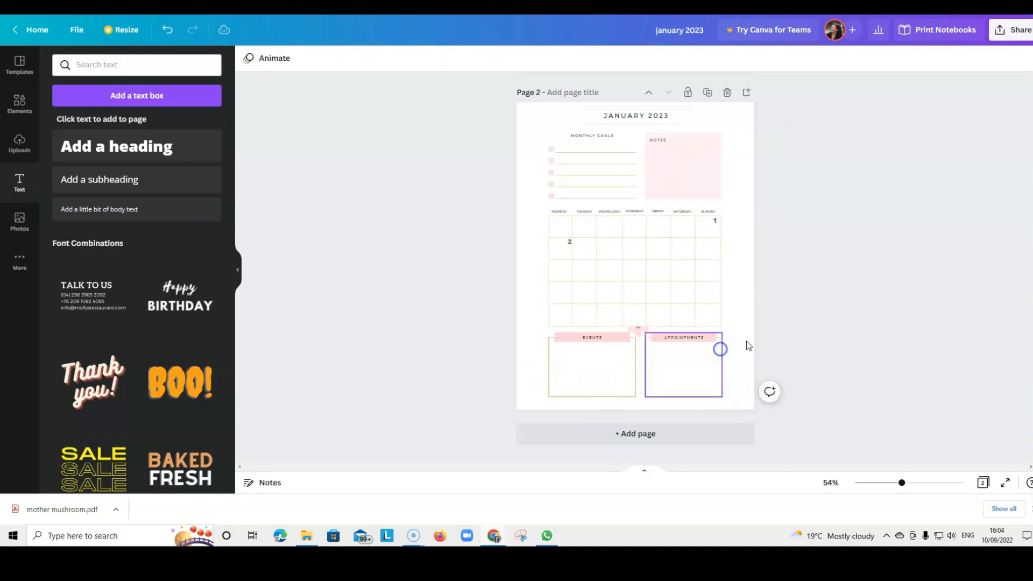
pyautogui.click(647, 329)
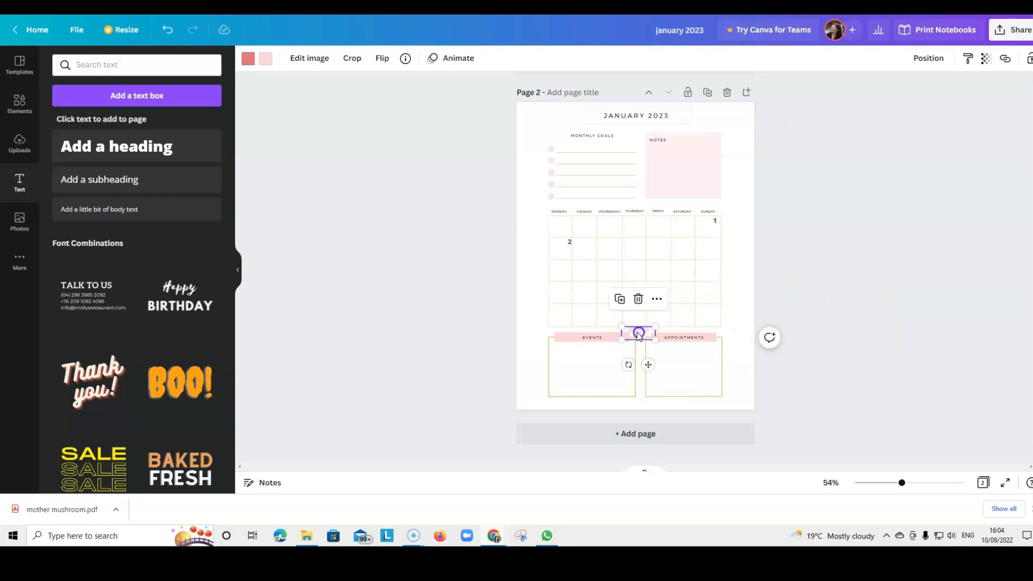
pyautogui.click(634, 298)
# Recolour the second Monthly Goals line with the dark grey from the document colours.
pyautogui.click(584, 157)
pyautogui.click(584, 160)
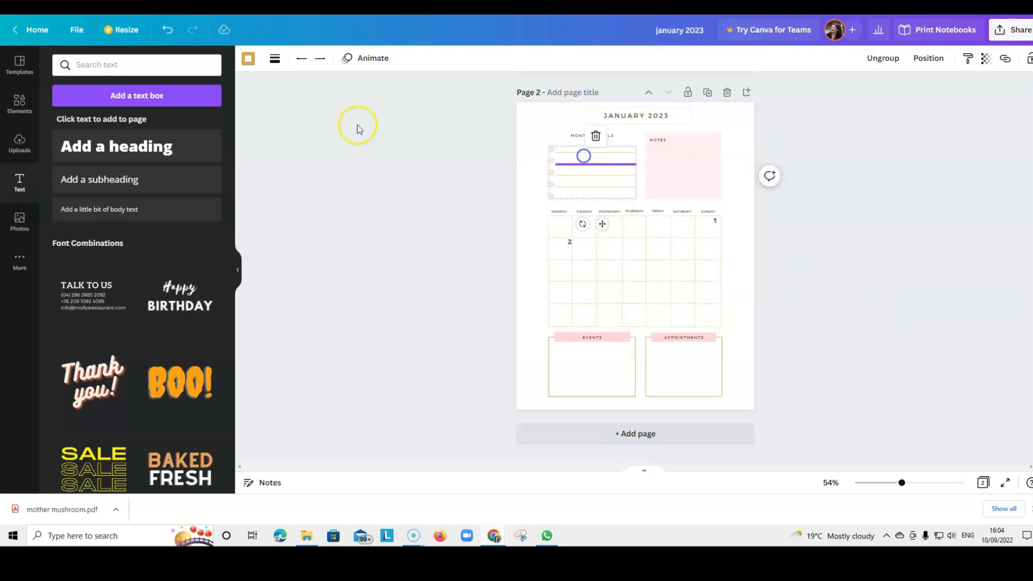
pyautogui.click(253, 63)
pyautogui.click(180, 116)
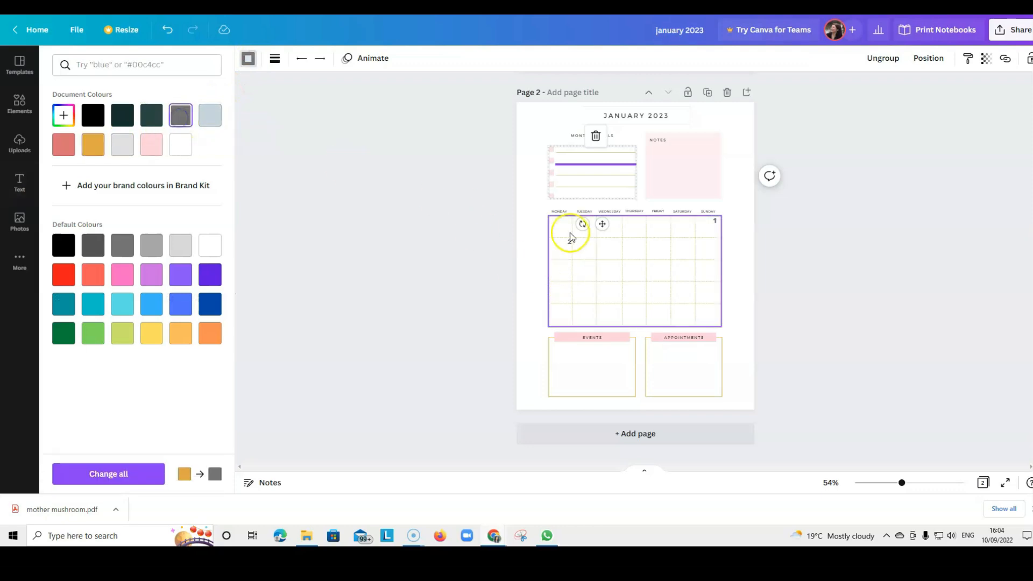
# Recolour the pink Notes box with the light grey document colour and apply the pink-to-grey change across all pages.
pyautogui.click(676, 166)
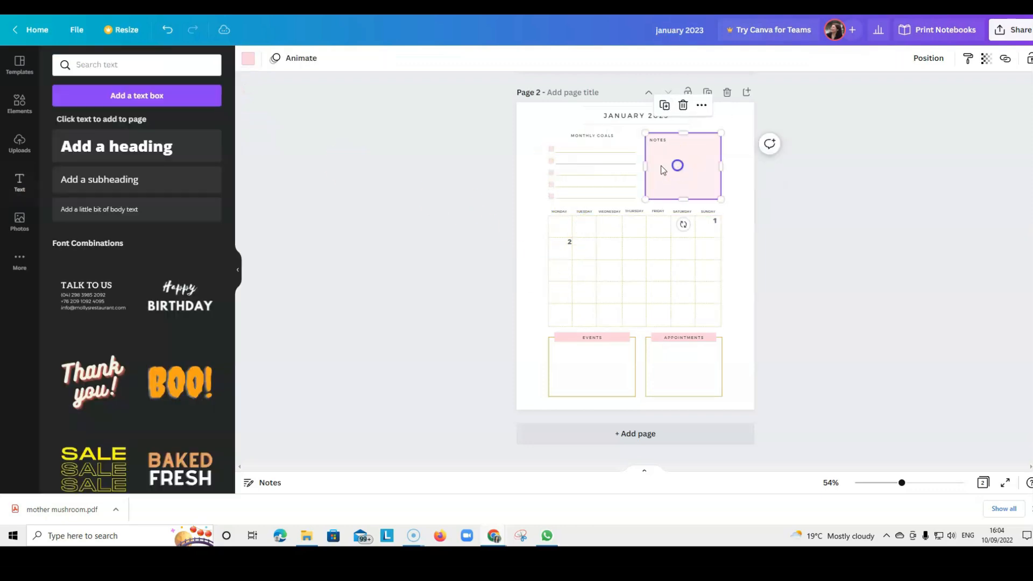
pyautogui.click(255, 61)
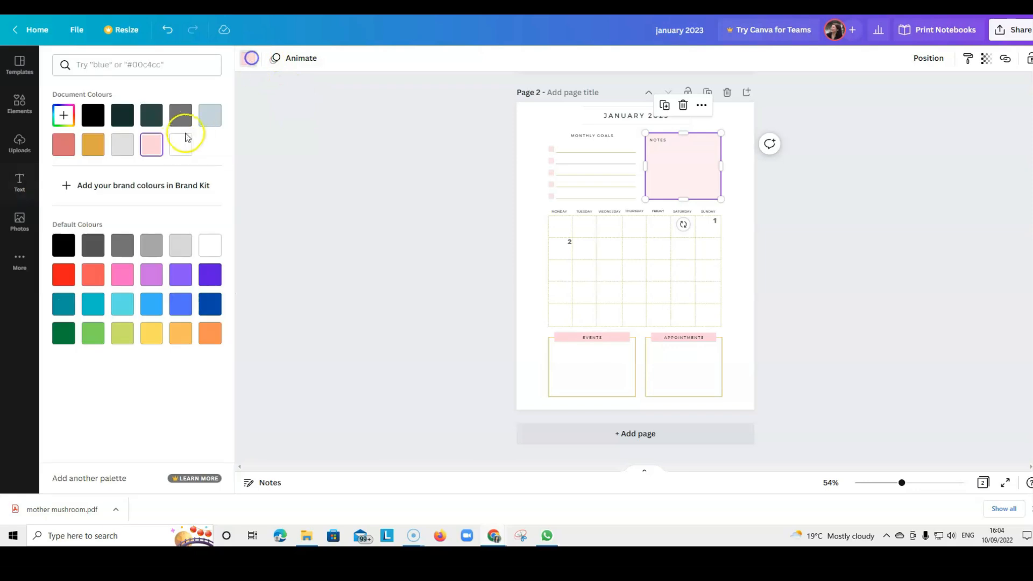
pyautogui.click(121, 144)
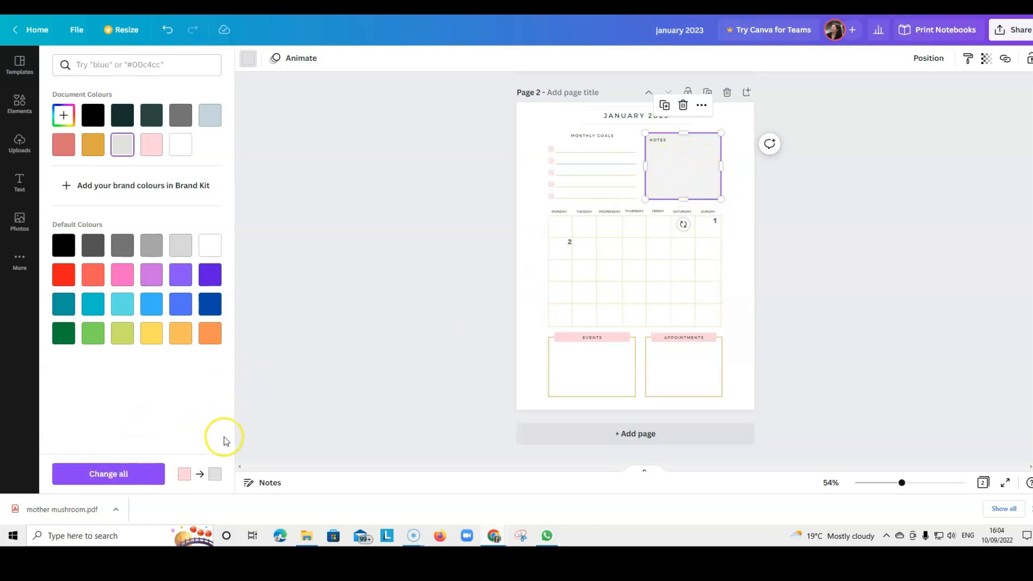
pyautogui.click(127, 473)
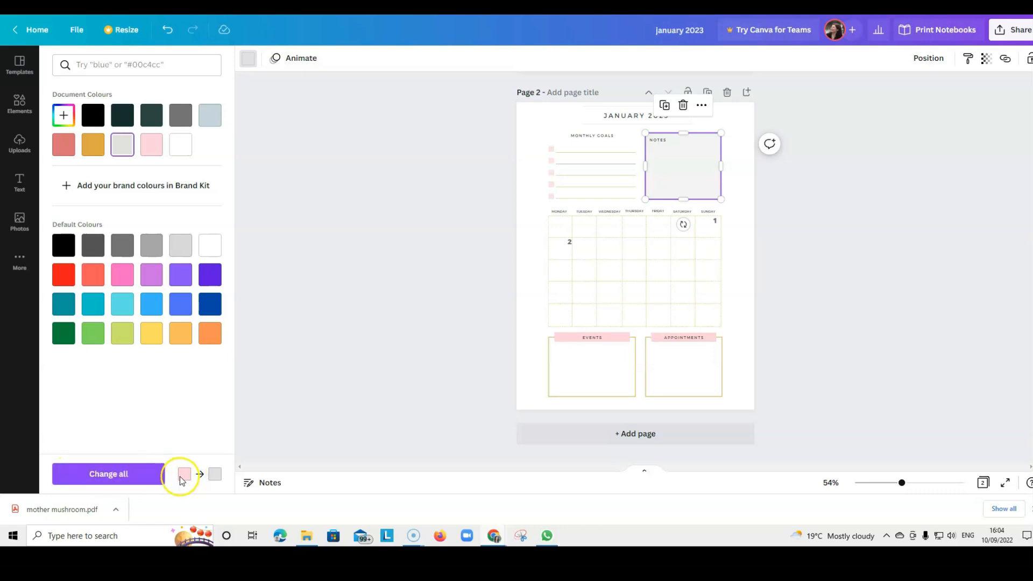
pyautogui.click(85, 472)
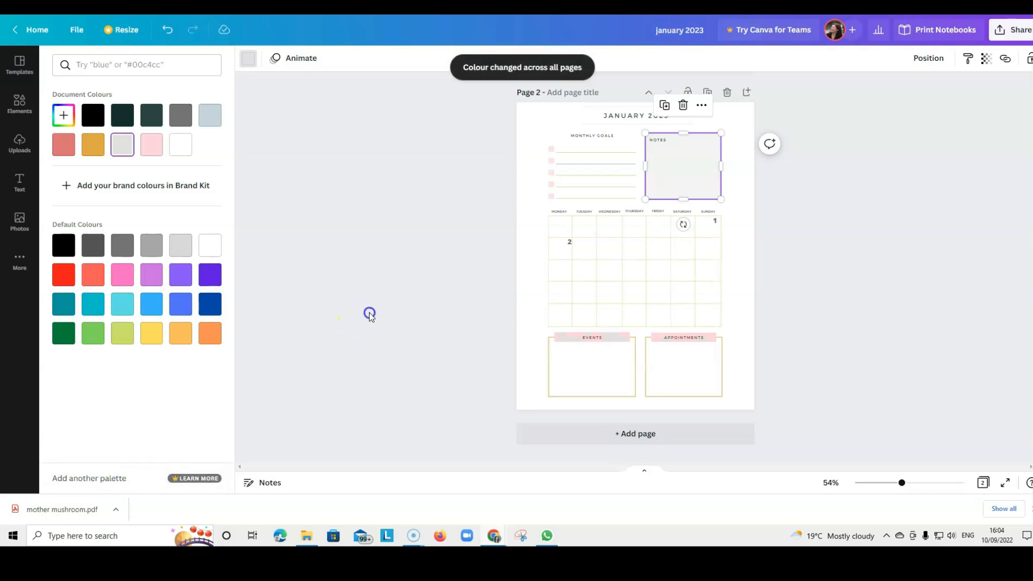
# Select the first pink checkbox in the Monthly Goals list.
pyautogui.click(551, 151)
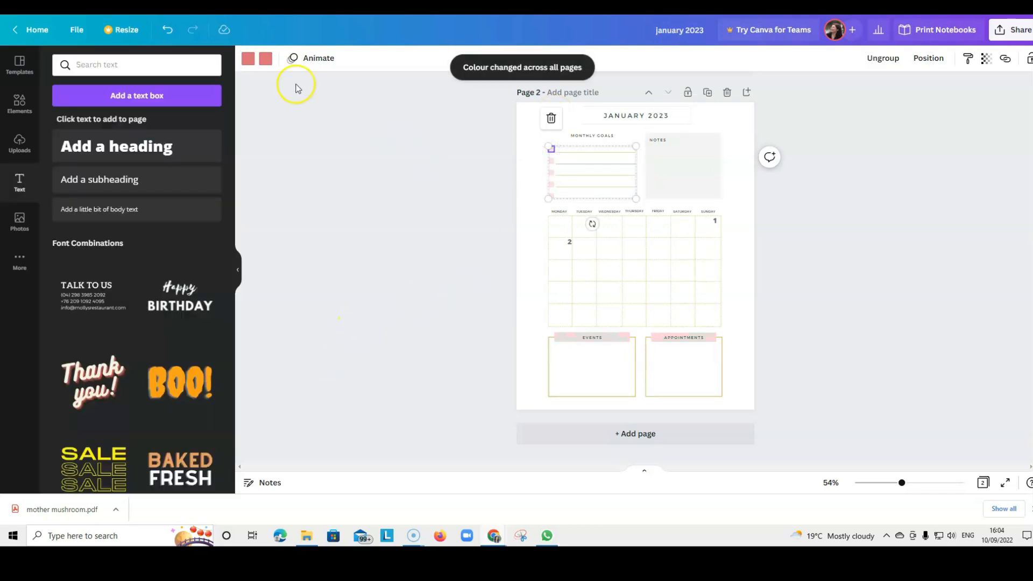
pyautogui.click(542, 157)
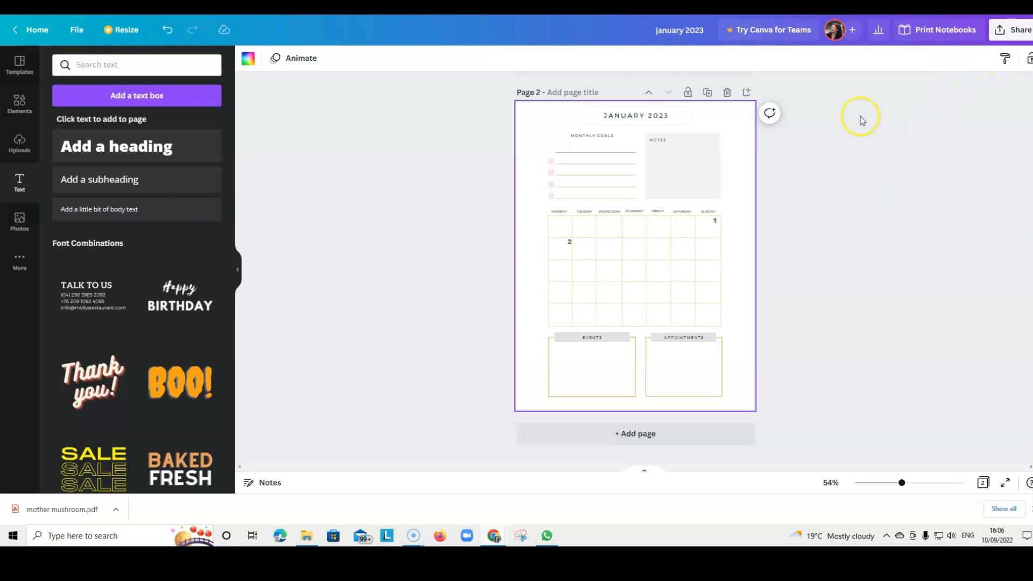
# Set up the design's download as PDF Print with Flatten PDF enabled.
pyautogui.click(1010, 30)
pyautogui.click(885, 292)
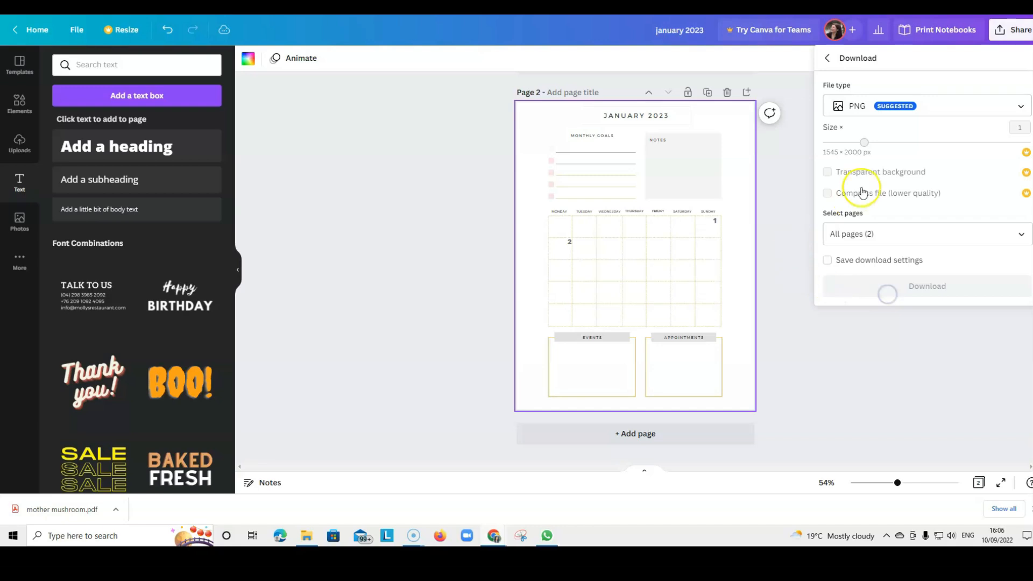
pyautogui.click(969, 105)
pyautogui.click(870, 184)
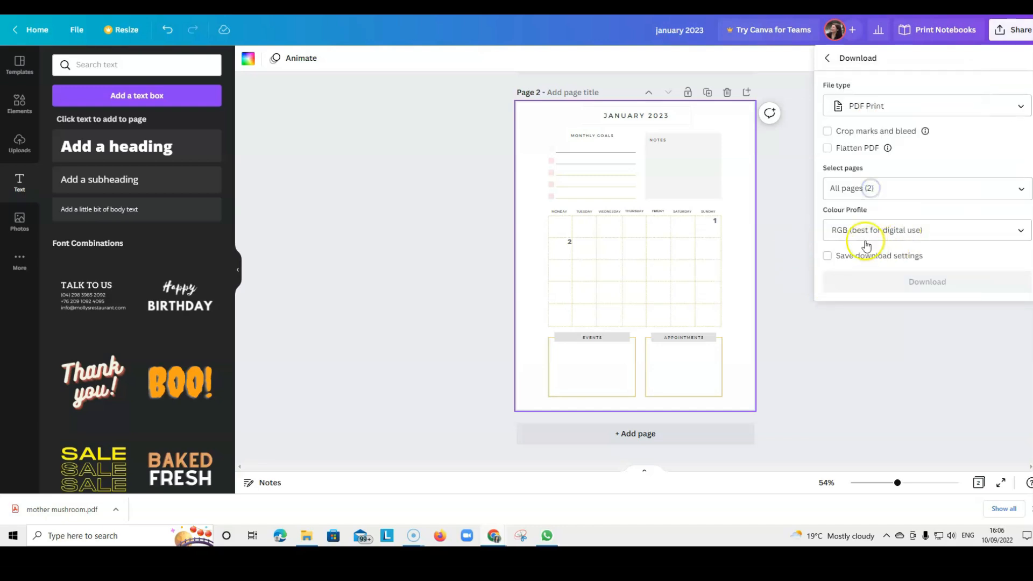
pyautogui.click(824, 149)
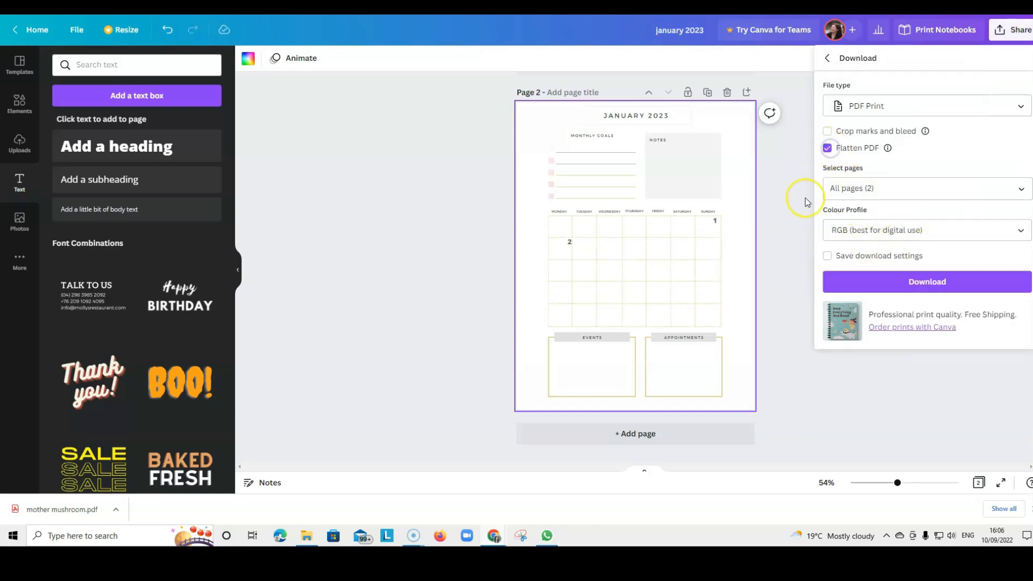